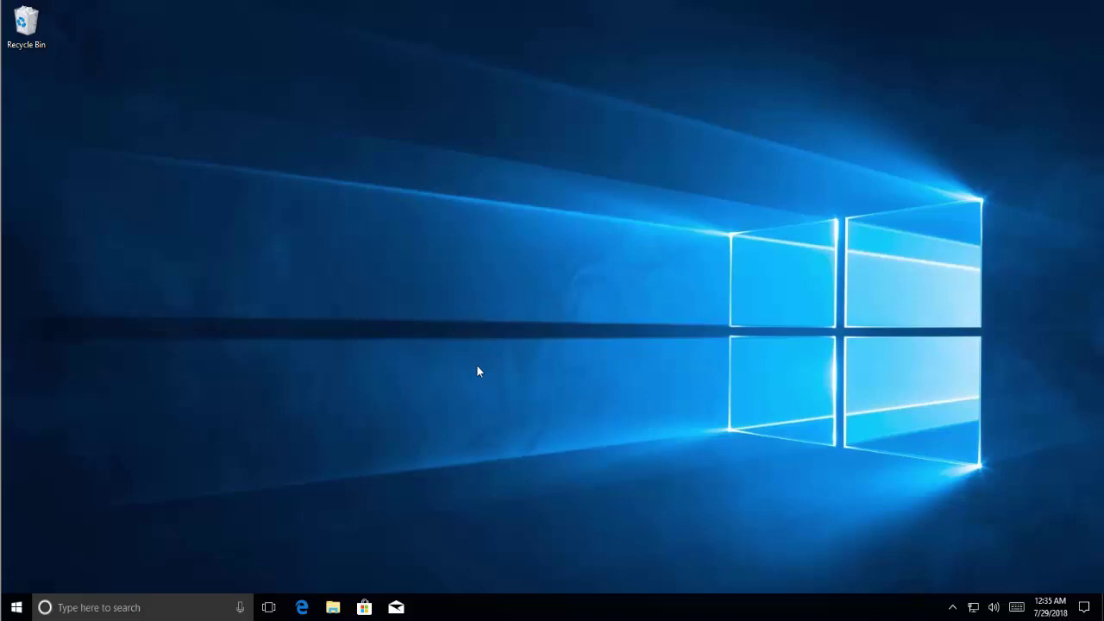
Open Task Manager, examine the full list of running processes, and minimize it.
{"action": "right_click", "coordinate": [476, 610]}
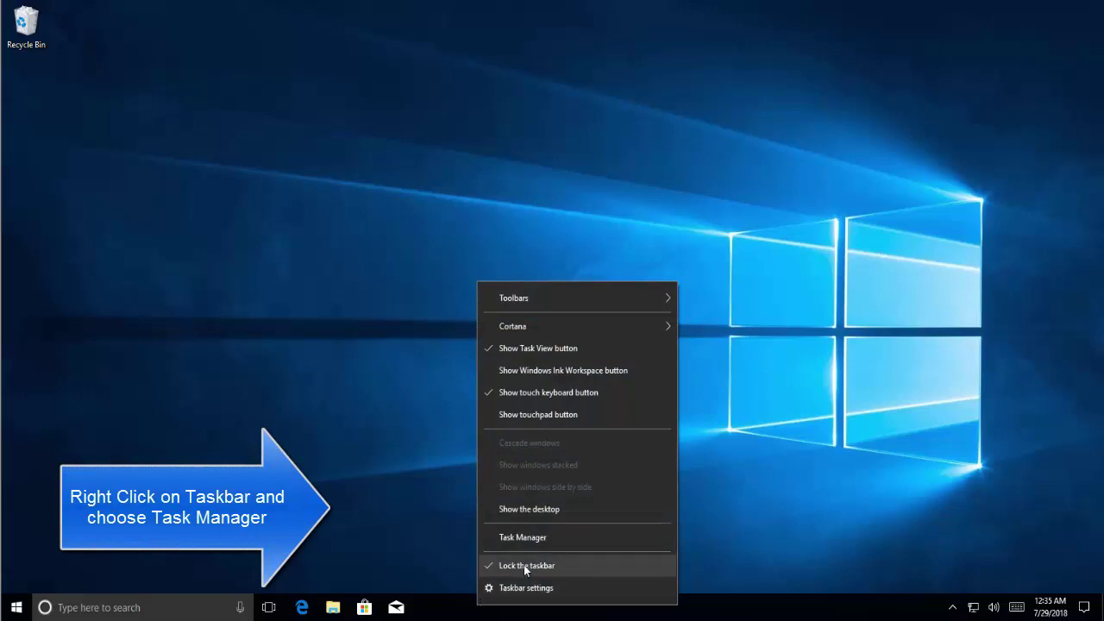
{"action": "left_click", "coordinate": [542, 542]}
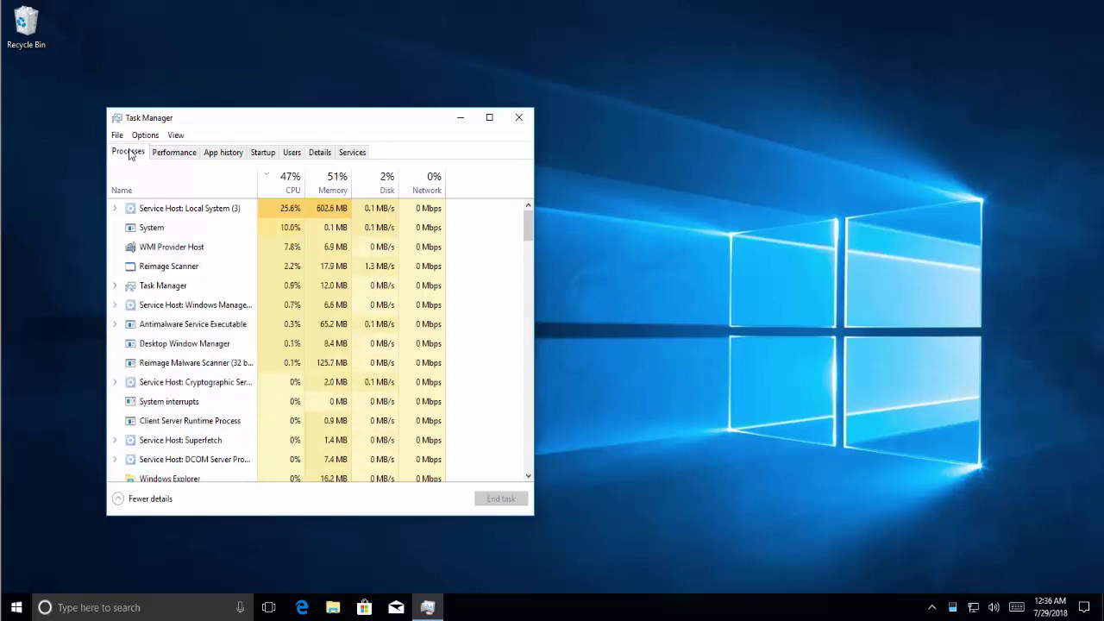
{"action": "left_click", "coordinate": [215, 249]}
{"action": "scroll", "coordinate": [215, 256], "scroll_direction": "down", "scroll_amount": 2}
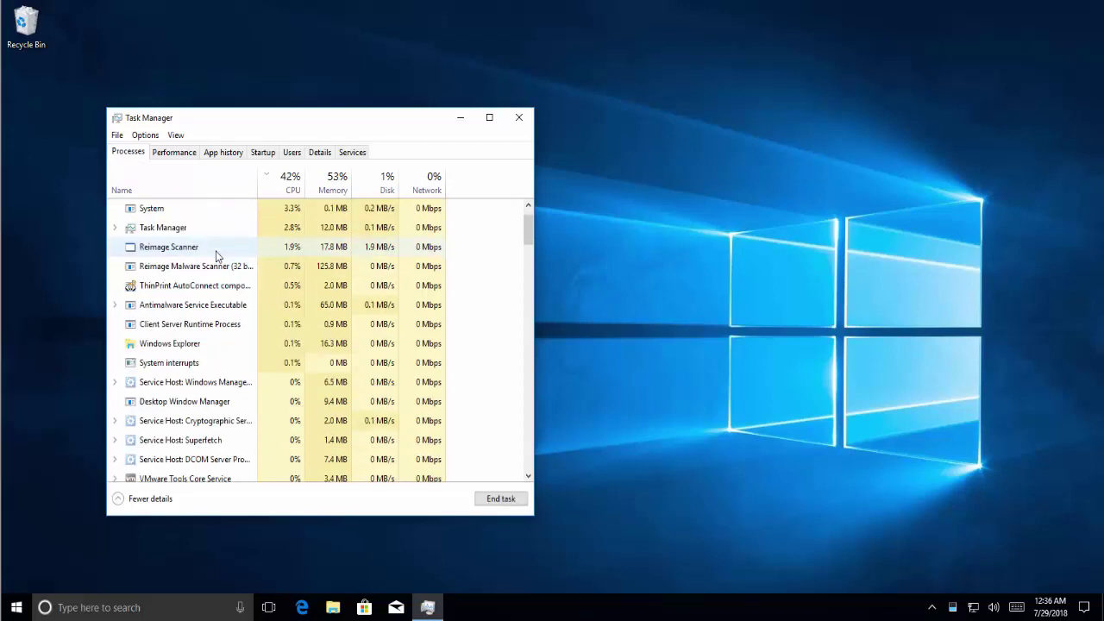
{"action": "scroll", "coordinate": [218, 259], "scroll_direction": "down", "scroll_amount": 5}
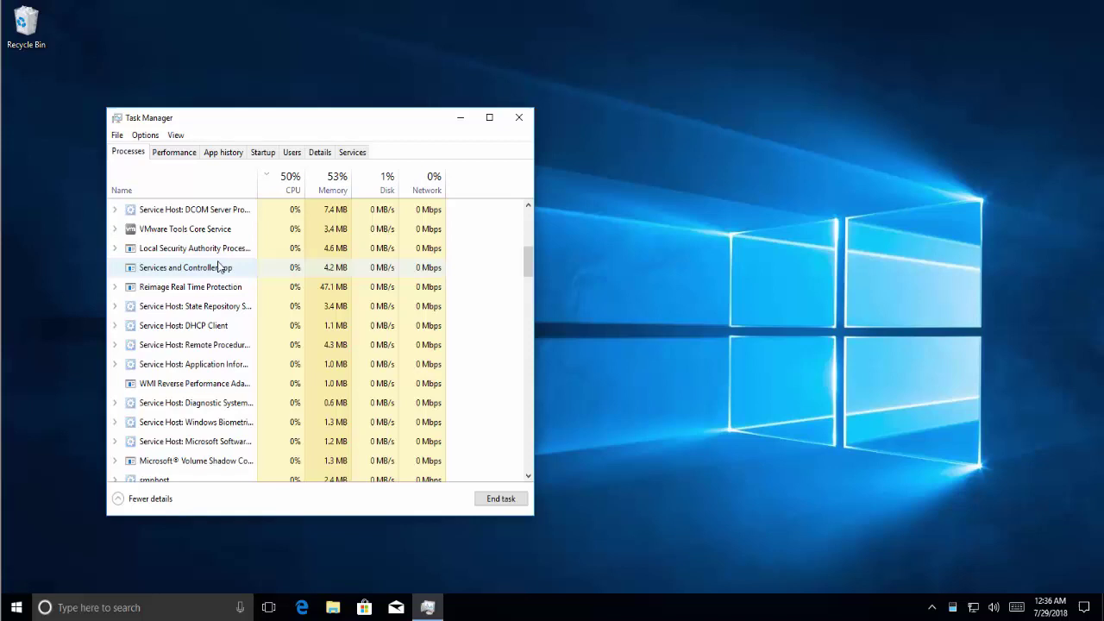
{"action": "scroll", "coordinate": [218, 266], "scroll_direction": "down", "scroll_amount": 2}
{"action": "scroll", "coordinate": [220, 263], "scroll_direction": "up", "scroll_amount": 7}
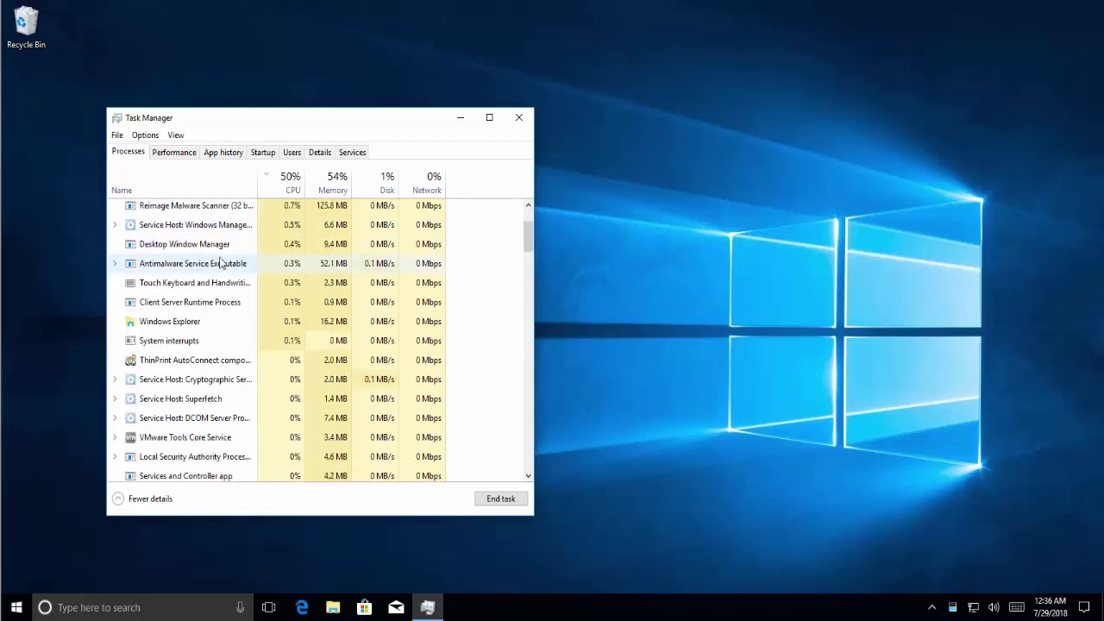
{"action": "scroll", "coordinate": [220, 263], "scroll_direction": "down", "scroll_amount": 3}
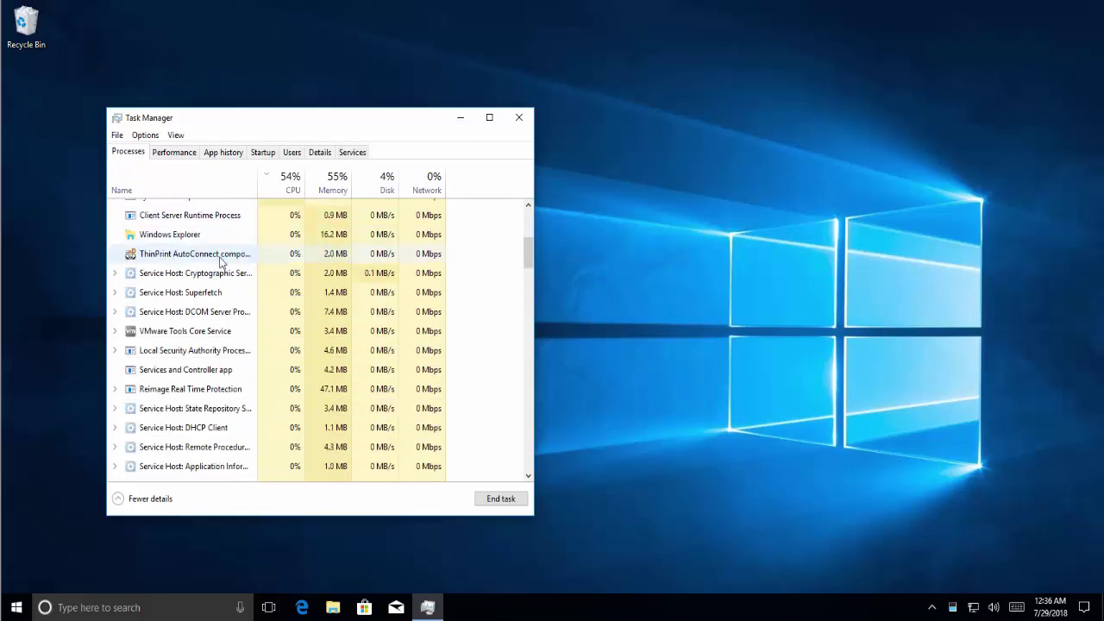
{"action": "scroll", "coordinate": [220, 261], "scroll_direction": "up", "scroll_amount": 4}
{"action": "scroll", "coordinate": [216, 263], "scroll_direction": "down", "scroll_amount": 3}
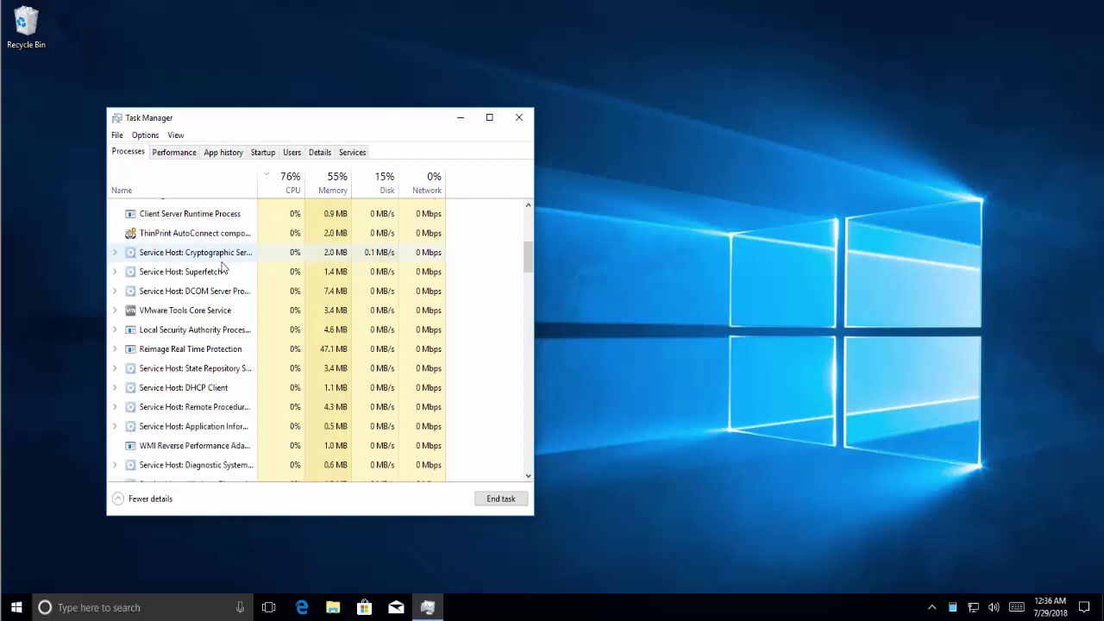
{"action": "left_click_drag", "start_coordinate": [528, 258], "coordinate": [536, 403]}
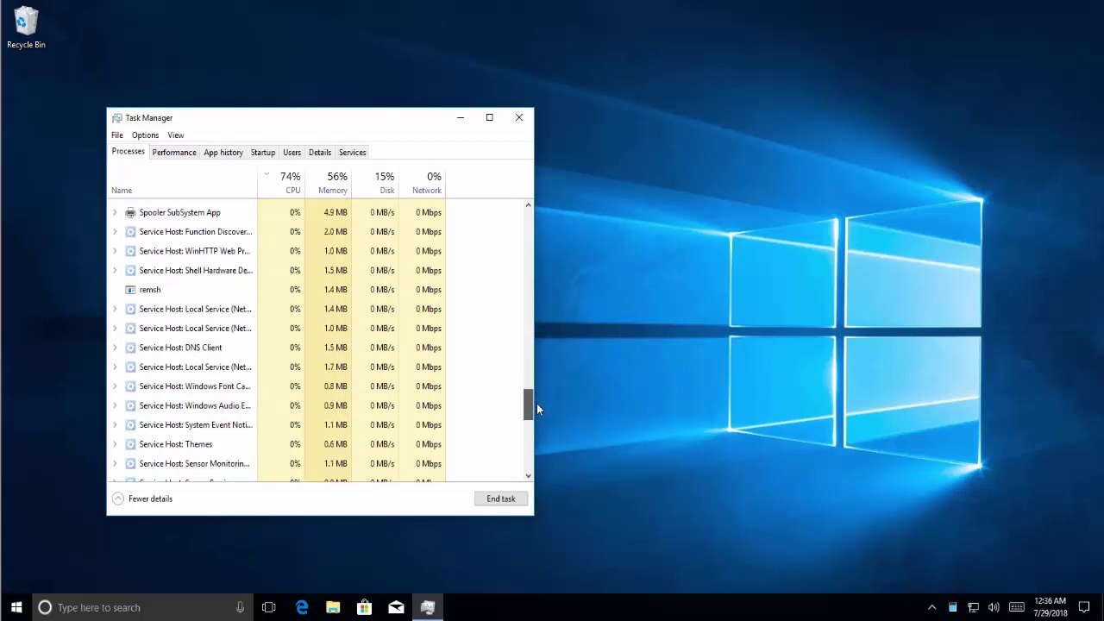
{"action": "left_click_drag", "start_coordinate": [536, 403], "coordinate": [461, 321]}
{"action": "scroll", "coordinate": [365, 300], "scroll_direction": "down", "scroll_amount": 3}
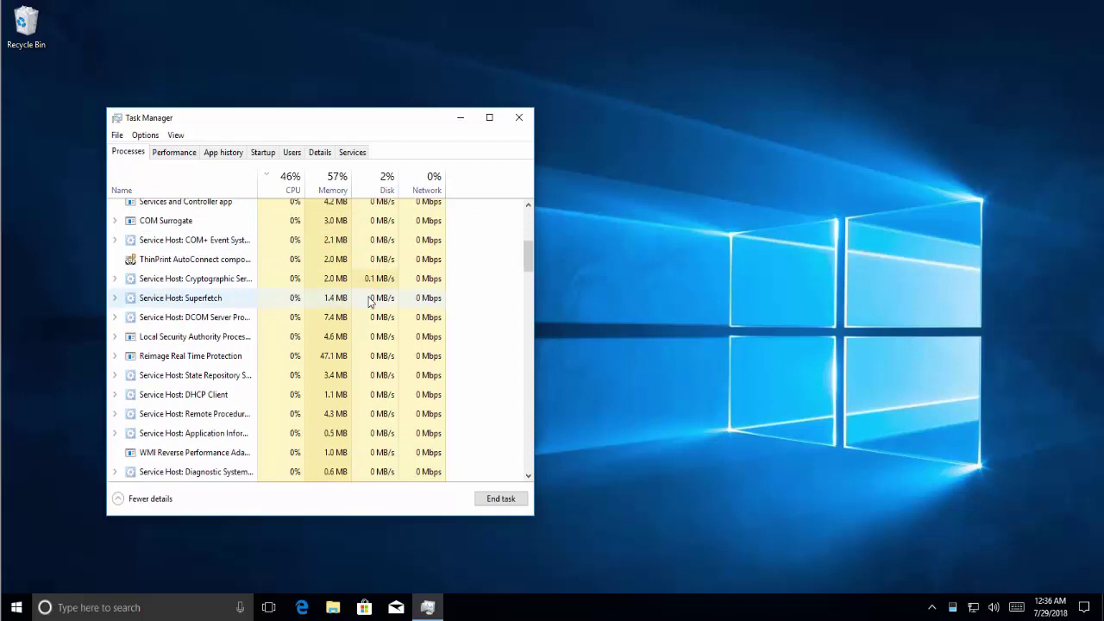
{"action": "scroll", "coordinate": [369, 300], "scroll_direction": "down", "scroll_amount": 10}
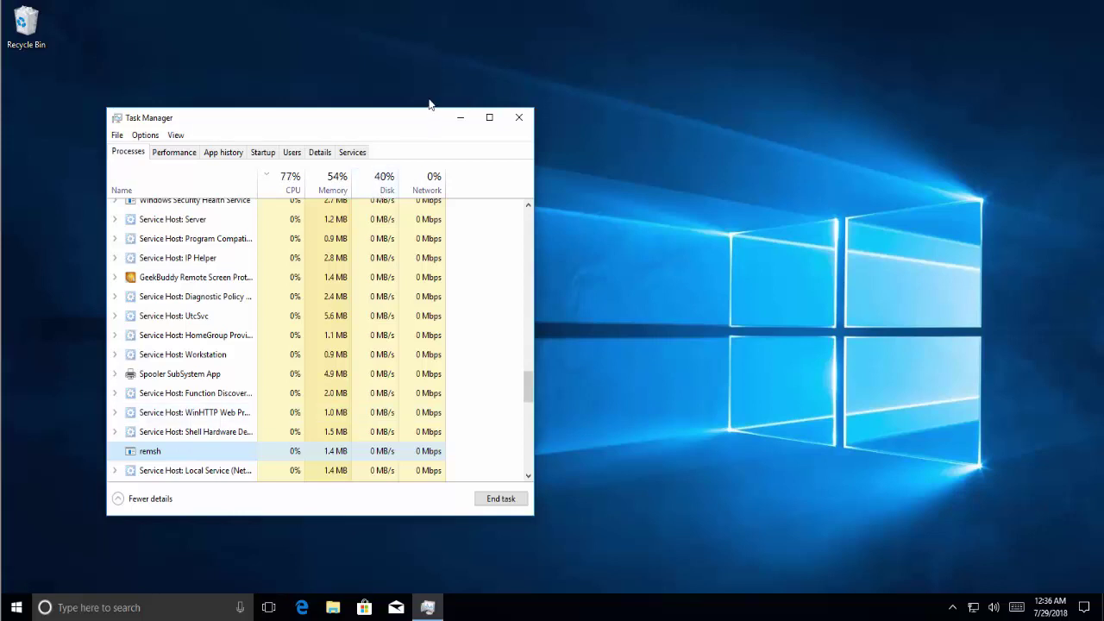
{"action": "left_click", "coordinate": [457, 116]}
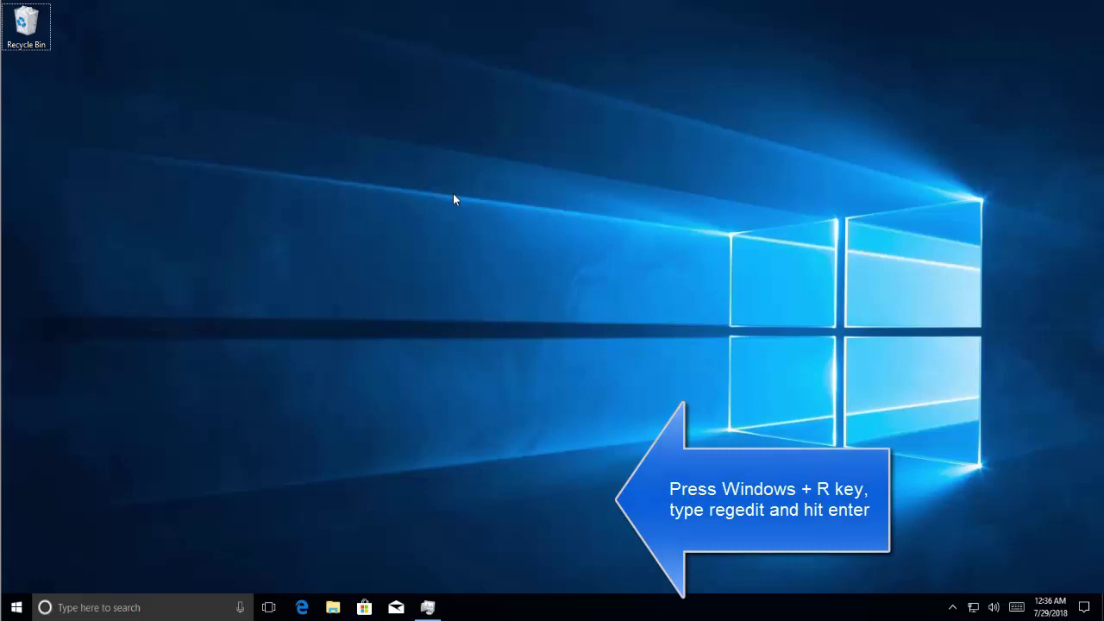
Launch Registry Editor with the Run command regedit and allow it to make changes to the device.
{"action": "key", "text": "super+r"}
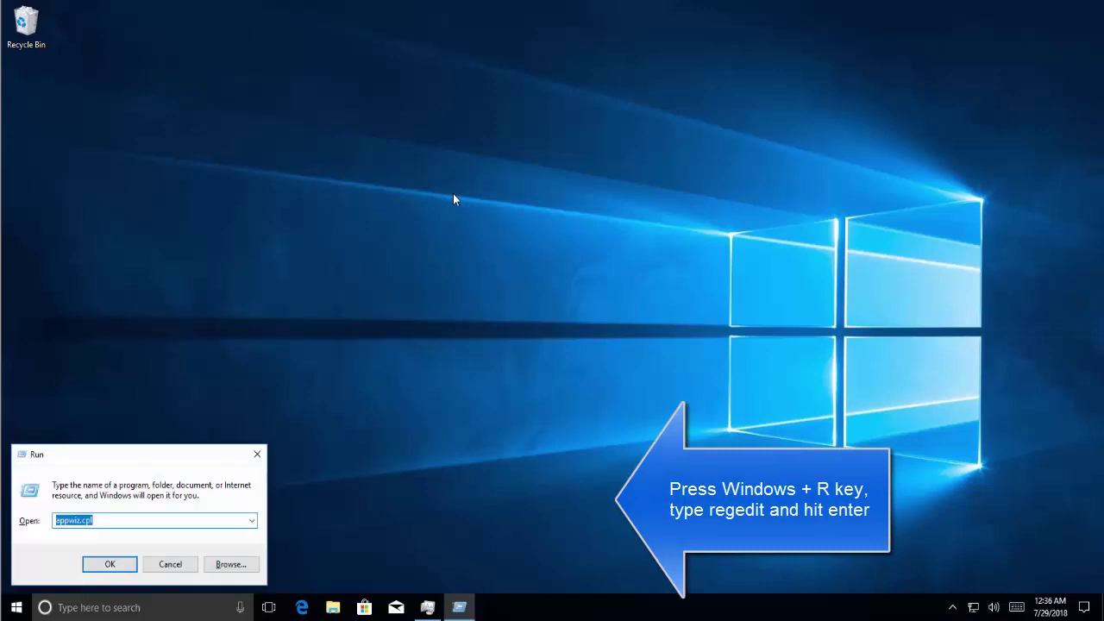
{"action": "type", "text": "regedi"}
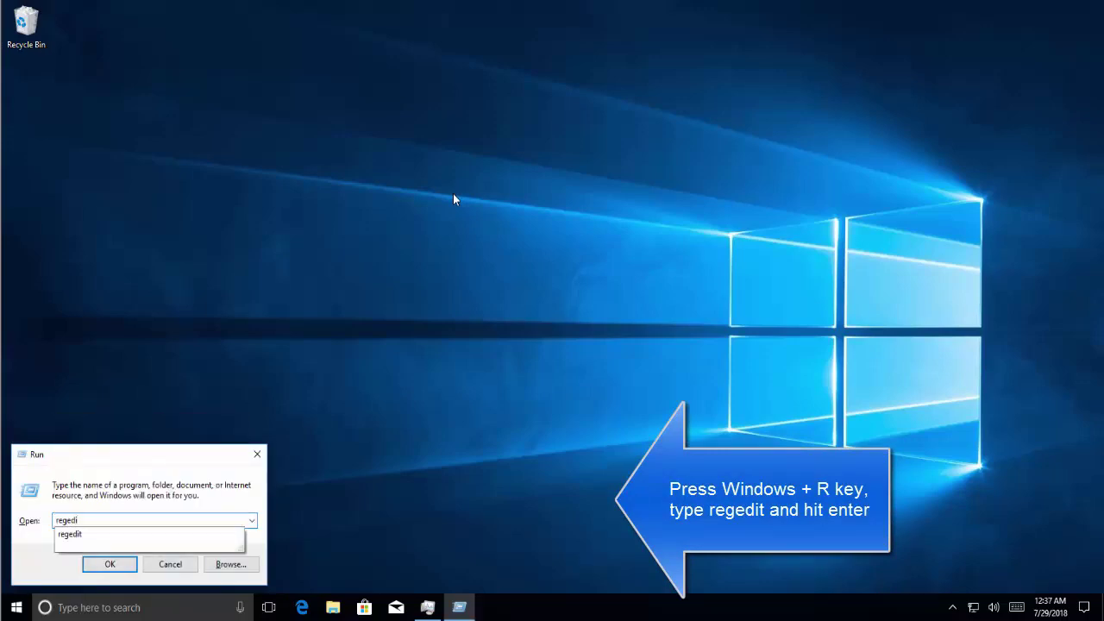
{"action": "type", "text": "t"}
{"action": "key", "text": "Return"}
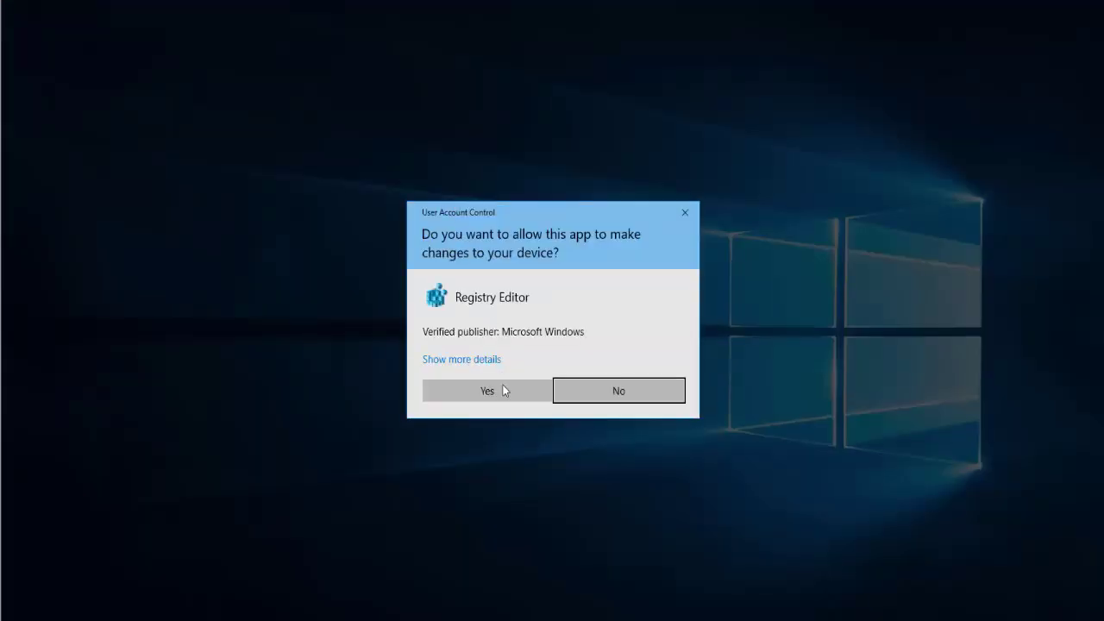
{"action": "left_click", "coordinate": [504, 391]}
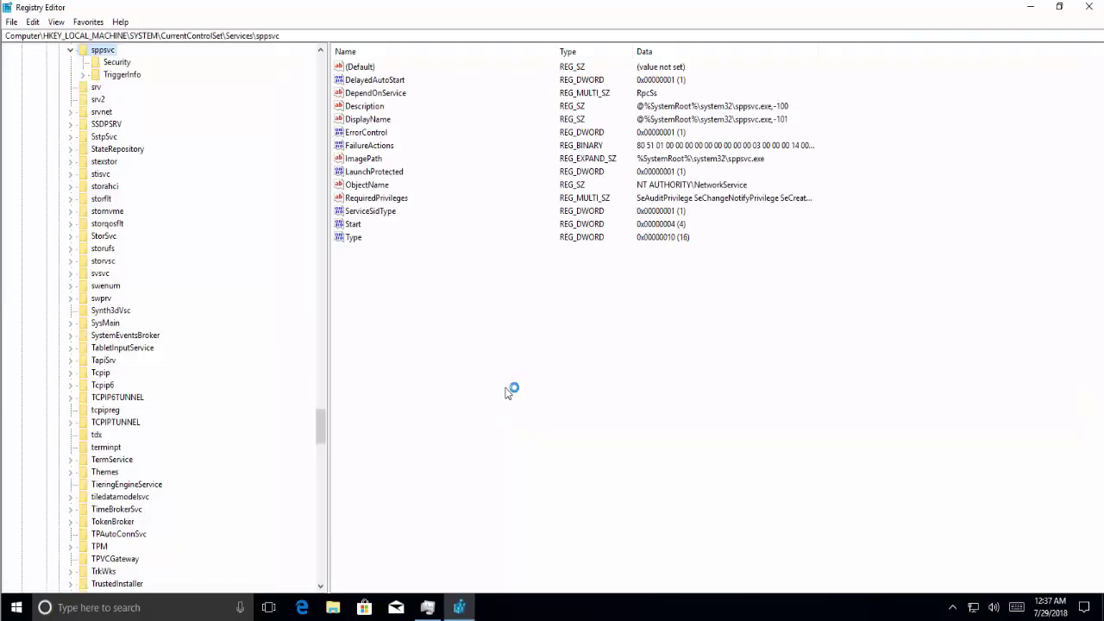
Collapse the expanded registry branches up to HKEY_LOCAL_MACHINE.
{"action": "key", "text": "Left"}
{"action": "key", "text": "Left"}
{"action": "key", "text": "Left"}
{"action": "key", "text": "Left"}
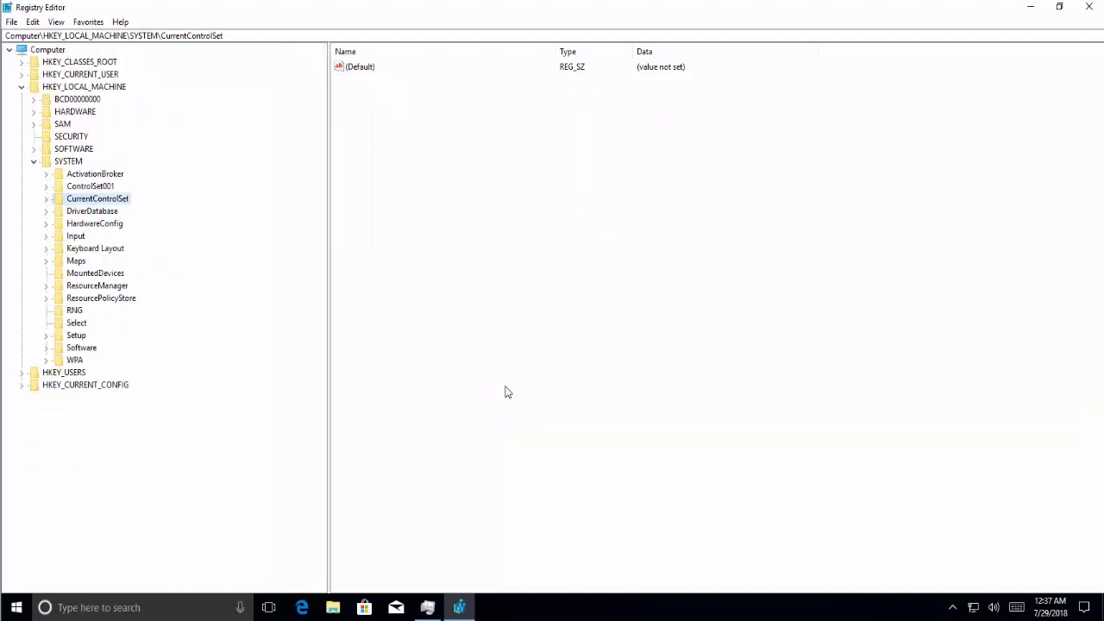
{"action": "key", "text": "Left"}
{"action": "key", "text": "Left"}
{"action": "key", "text": "Left"}
{"action": "key", "text": "Left"}
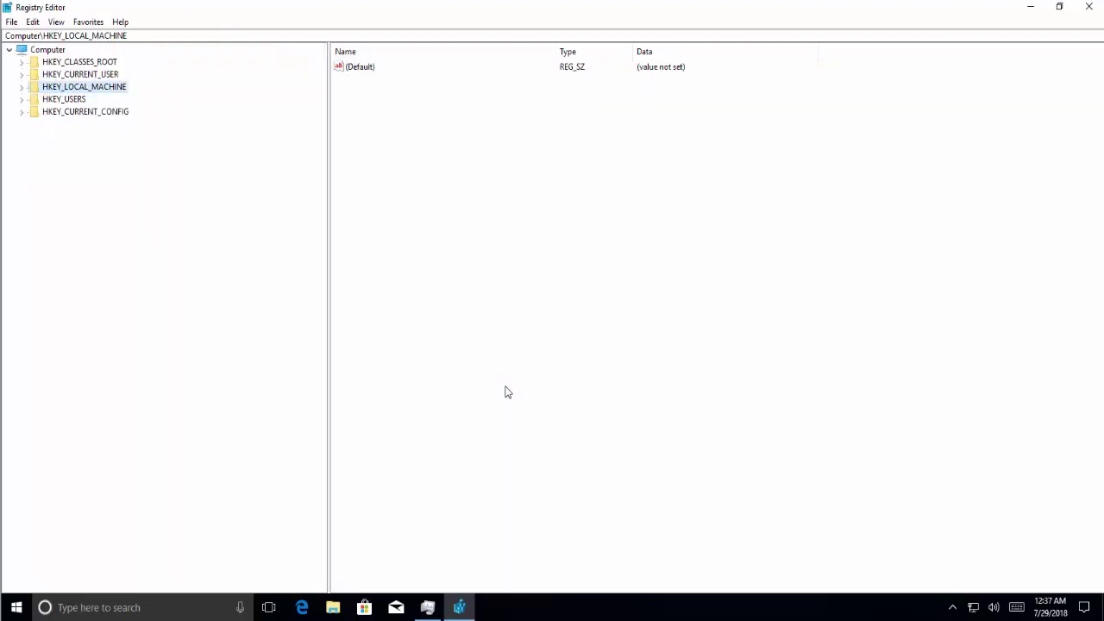
Expand HKEY_CURRENT_USER and its Software key in the registry tree.
{"action": "key", "text": "Up"}
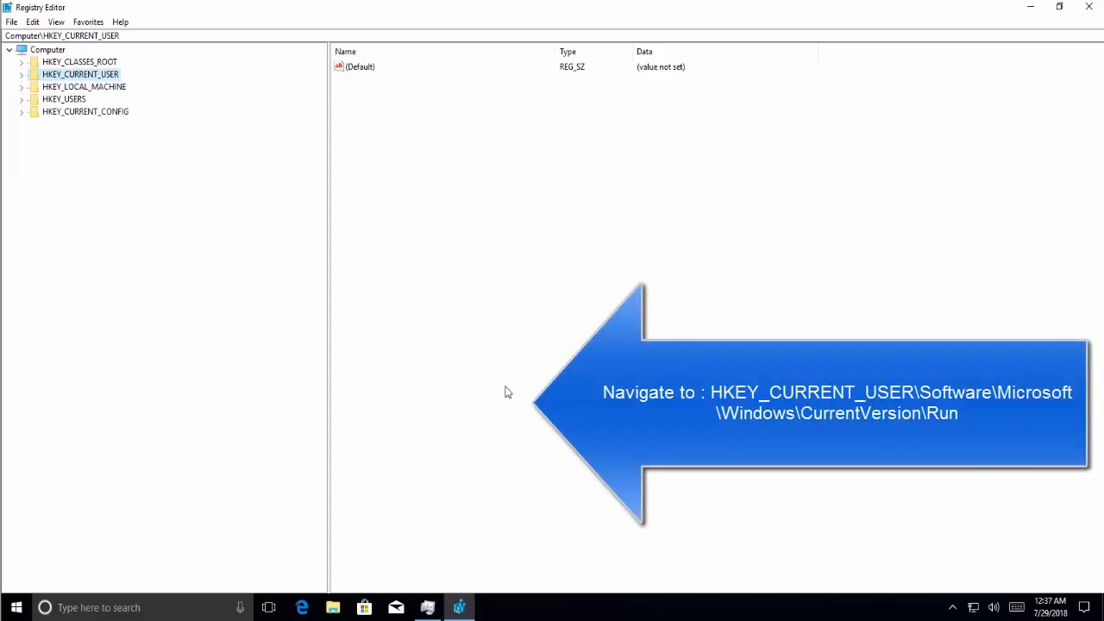
{"action": "key", "text": "Right"}
{"action": "key", "text": "Down"}
{"action": "key", "text": "Down"}
{"action": "key", "text": "Down"}
{"action": "key", "text": "Down"}
{"action": "key", "text": "Down"}
{"action": "key", "text": "Down"}
{"action": "key", "text": "Down"}
{"action": "key", "text": "Down"}
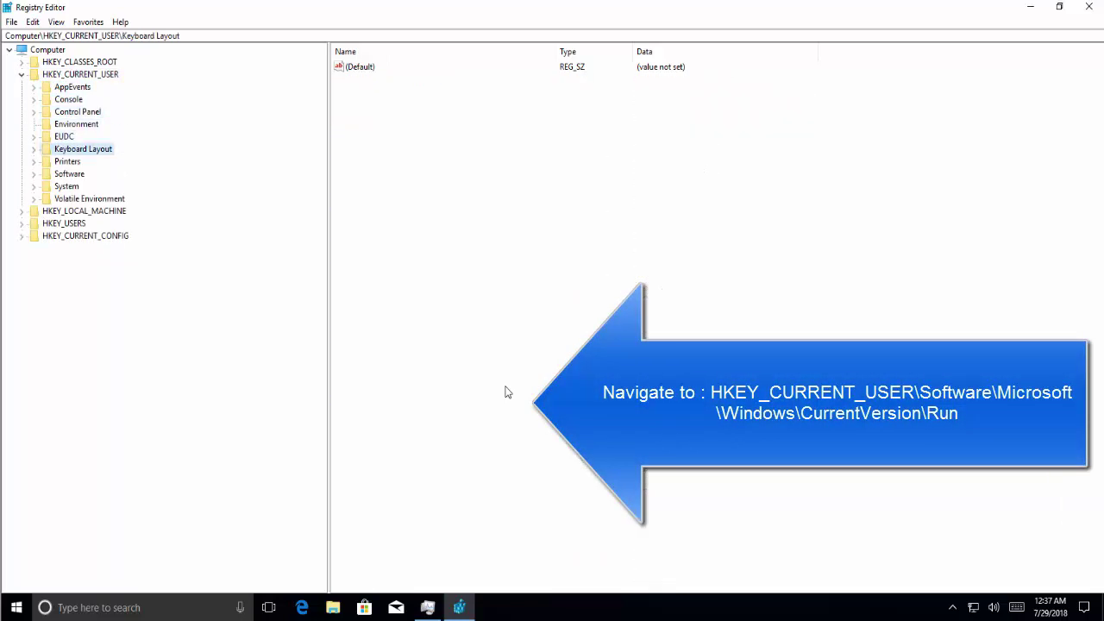
{"action": "key", "text": "Right"}
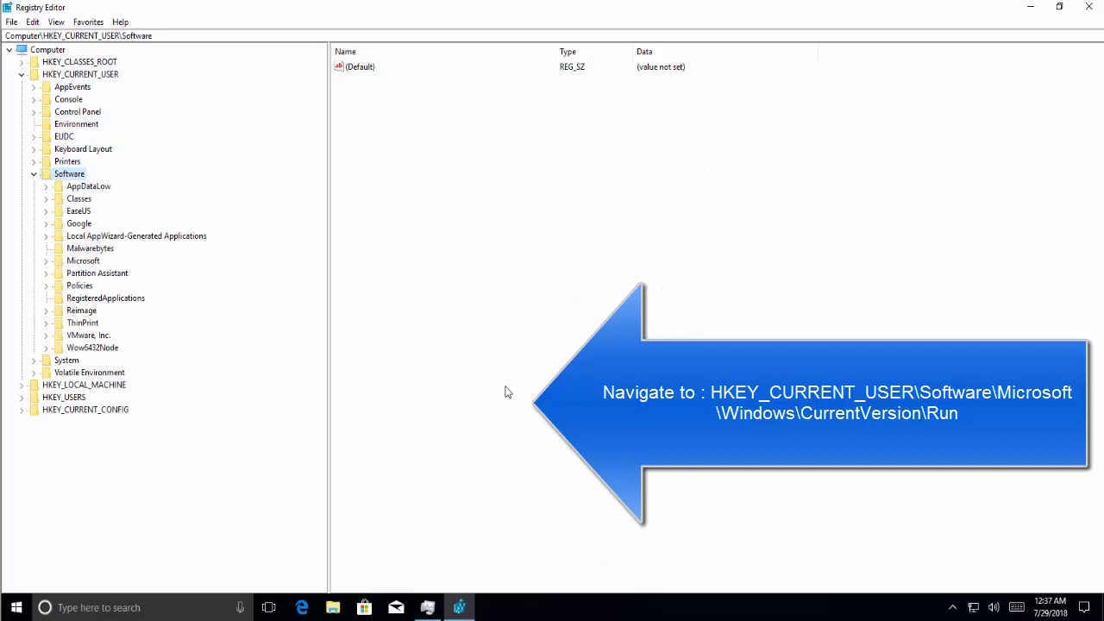
Expand the Microsoft key under HKEY_CURRENT_USER\Software.
{"action": "key", "text": "Down"}
{"action": "key", "text": "Down"}
{"action": "key", "text": "Down"}
{"action": "key", "text": "Down"}
{"action": "key", "text": "Down"}
{"action": "key", "text": "Down"}
{"action": "key", "text": "Down"}
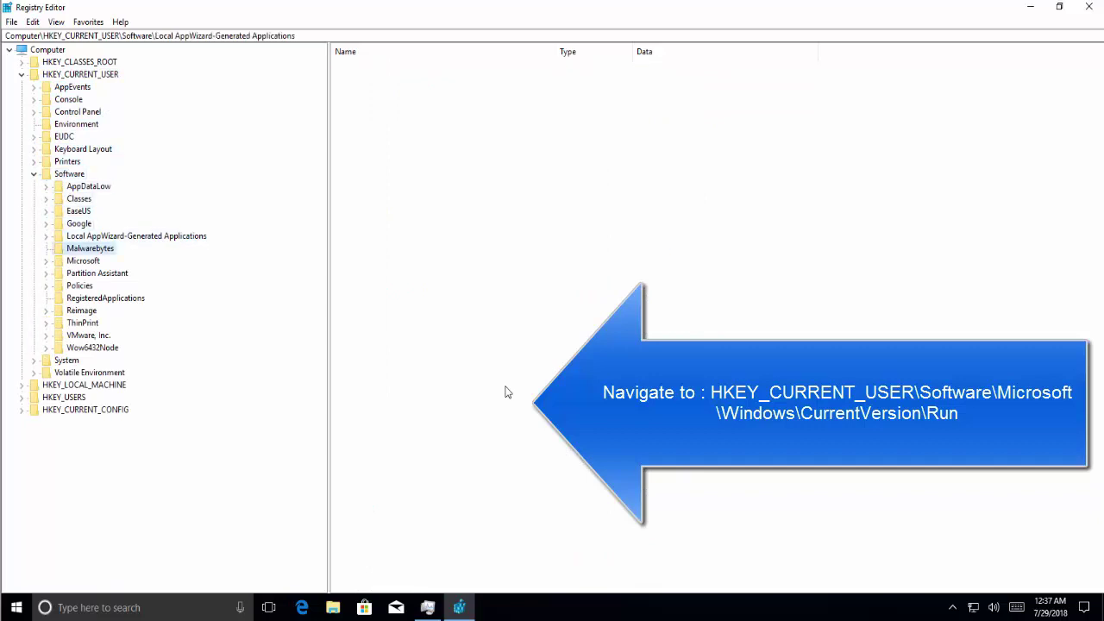
{"action": "key", "text": "Right"}
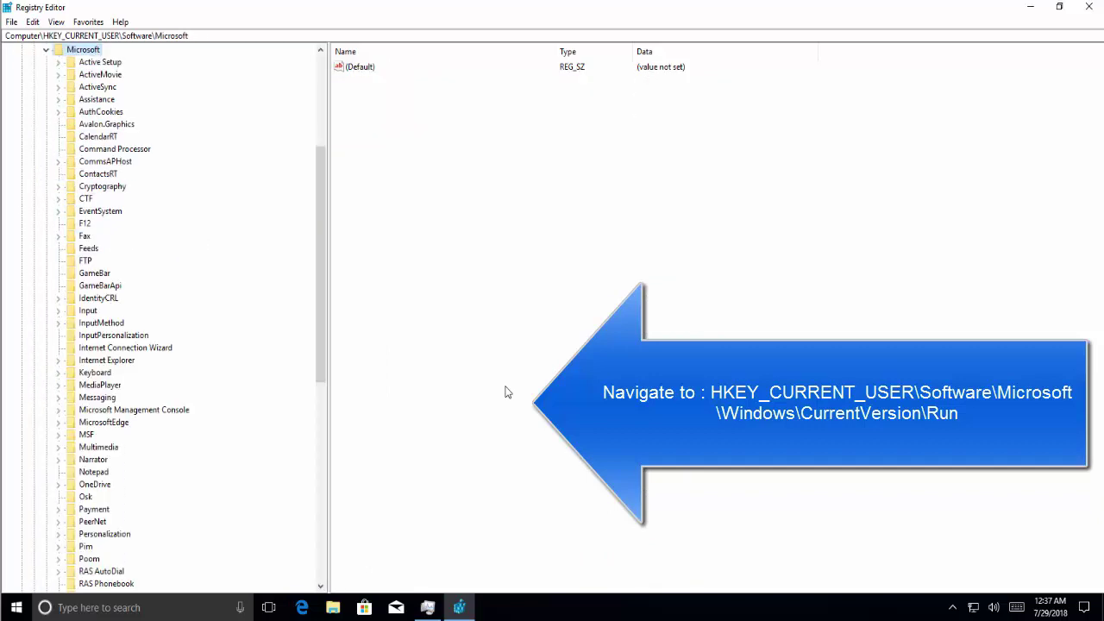
Expand the Windows key under HKEY_CURRENT_USER\Software\Microsoft.
{"action": "key", "text": "Down"}
{"action": "key", "text": "Down"}
{"action": "key", "text": "Down"}
{"action": "key", "text": "Down"}
{"action": "key", "text": "Down"}
{"action": "key", "text": "Down"}
{"action": "key", "text": "Down"}
{"action": "key", "text": "Down"}
{"action": "key", "text": "Down"}
{"action": "key", "text": "Down"}
{"action": "key", "text": "Down"}
{"action": "key", "text": "Down"}
{"action": "key", "text": "Down"}
{"action": "key", "text": "Down"}
{"action": "key", "text": "Down"}
{"action": "key", "text": "Down"}
{"action": "key", "text": "Down"}
{"action": "key", "text": "Down"}
{"action": "key", "text": "Down"}
{"action": "key", "text": "Down"}
{"action": "key", "text": "Down"}
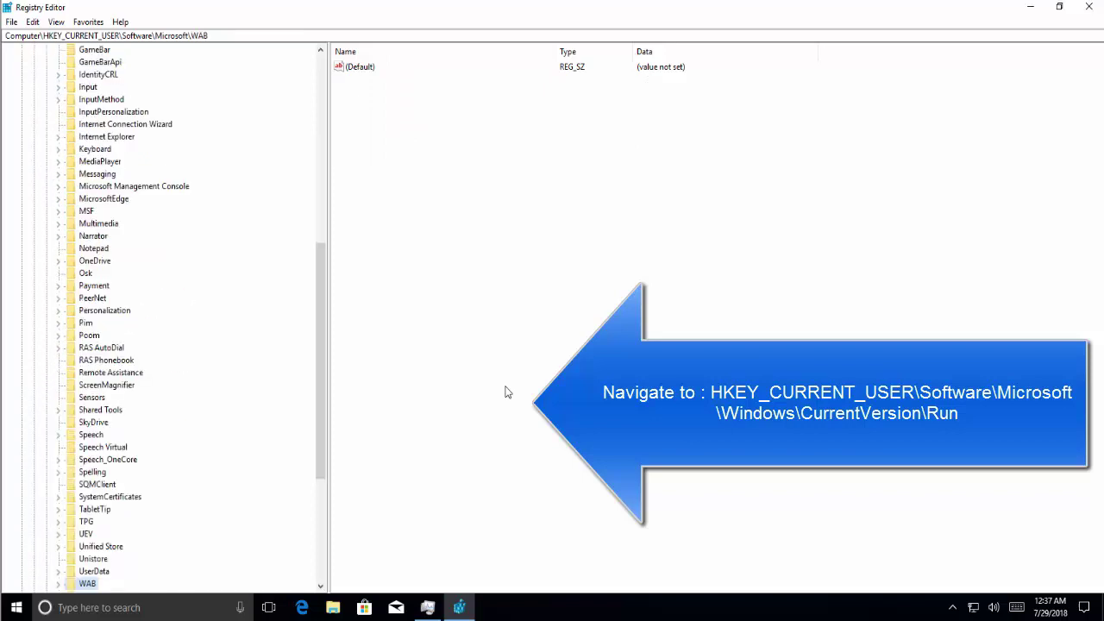
{"action": "key", "text": "Down"}
{"action": "key", "text": "Down"}
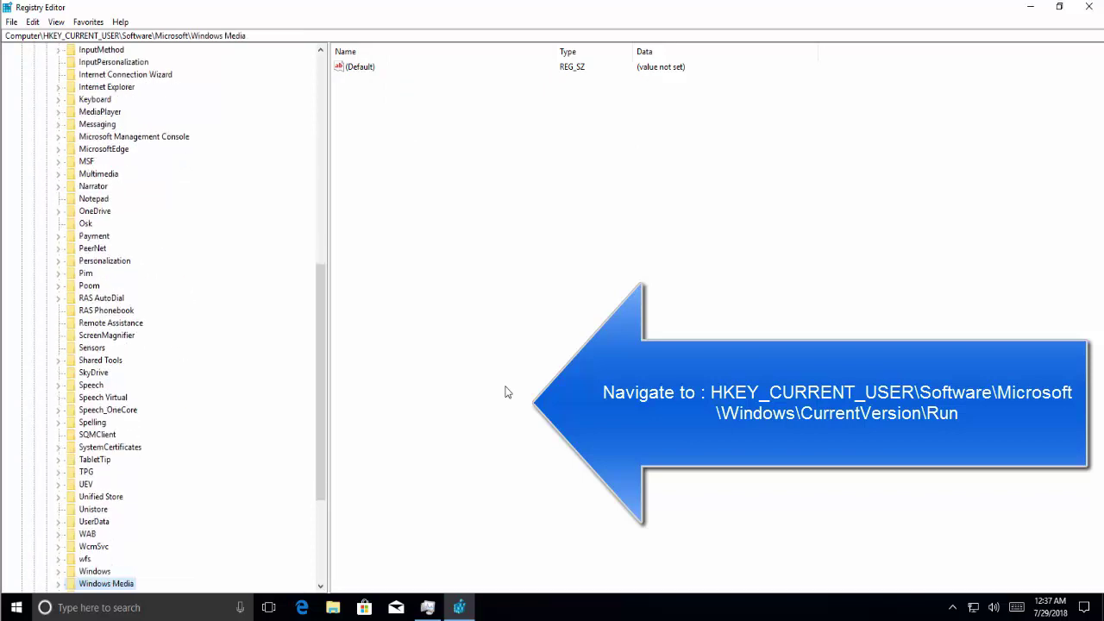
{"action": "key", "text": "Up"}
{"action": "key", "text": "Right"}
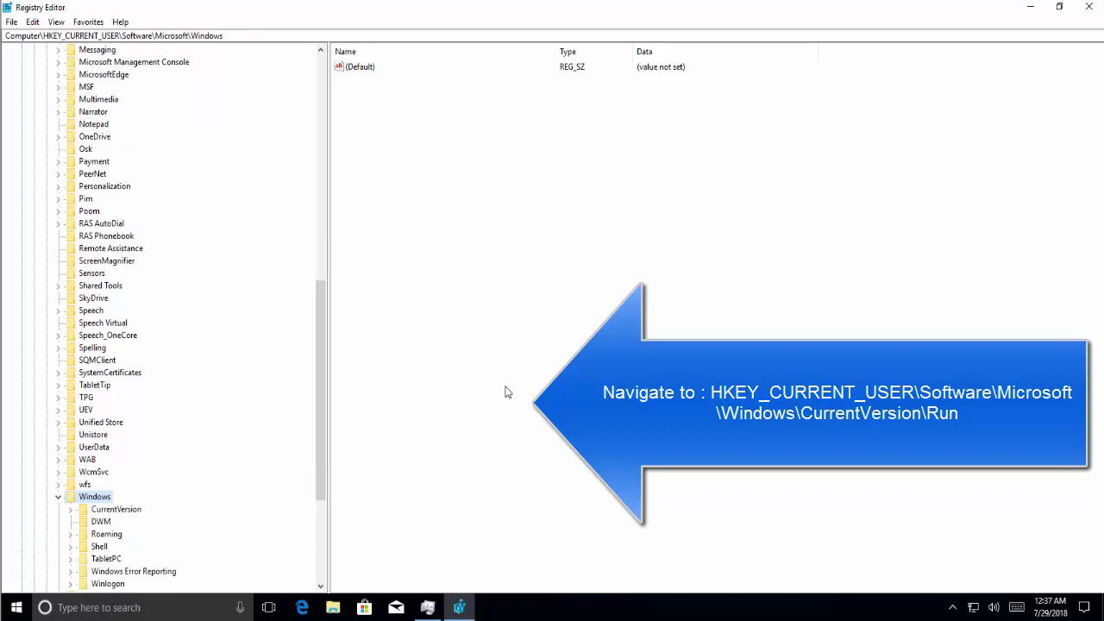
Expand CurrentVersion under the Windows key and select its Run key.
{"action": "key", "text": "Down"}
{"action": "key", "text": "Right"}
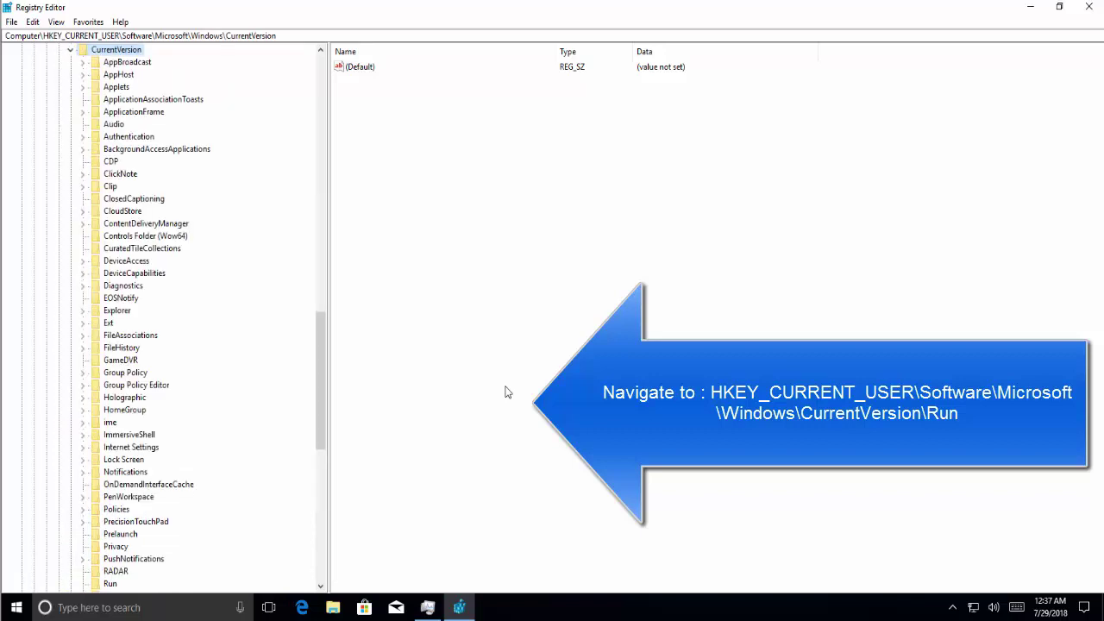
{"action": "key", "text": "r"}
{"action": "key", "text": "Down"}
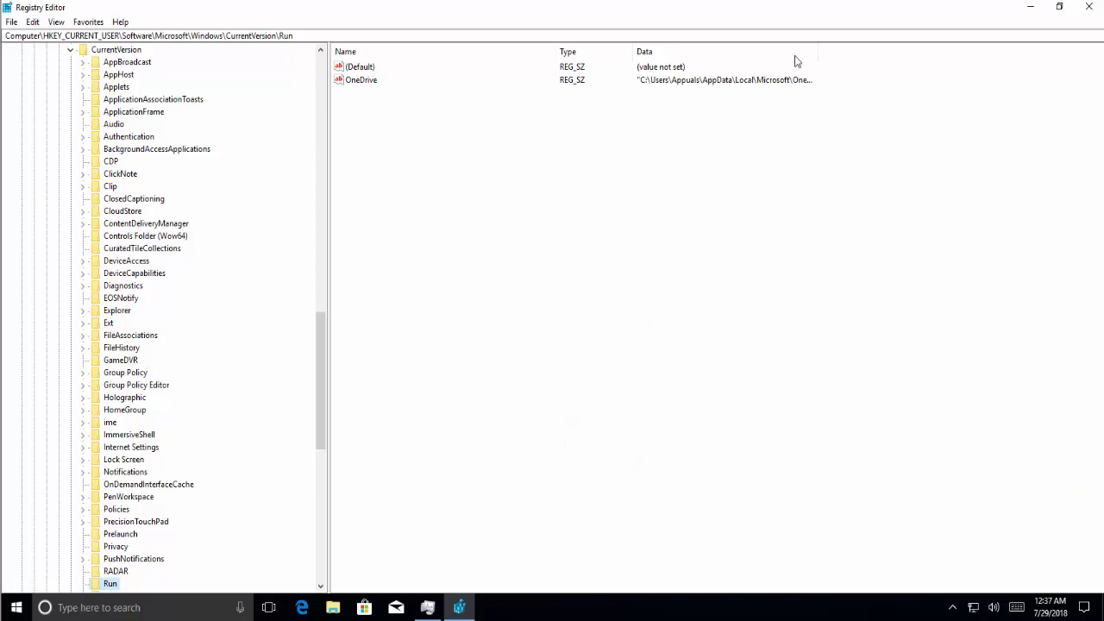
Widen the Data column to inspect the Run key's startup entries, and minimize Registry Editor.
{"action": "left_click_drag", "start_coordinate": [818, 54], "coordinate": [894, 55]}
{"action": "key", "text": "Tab"}
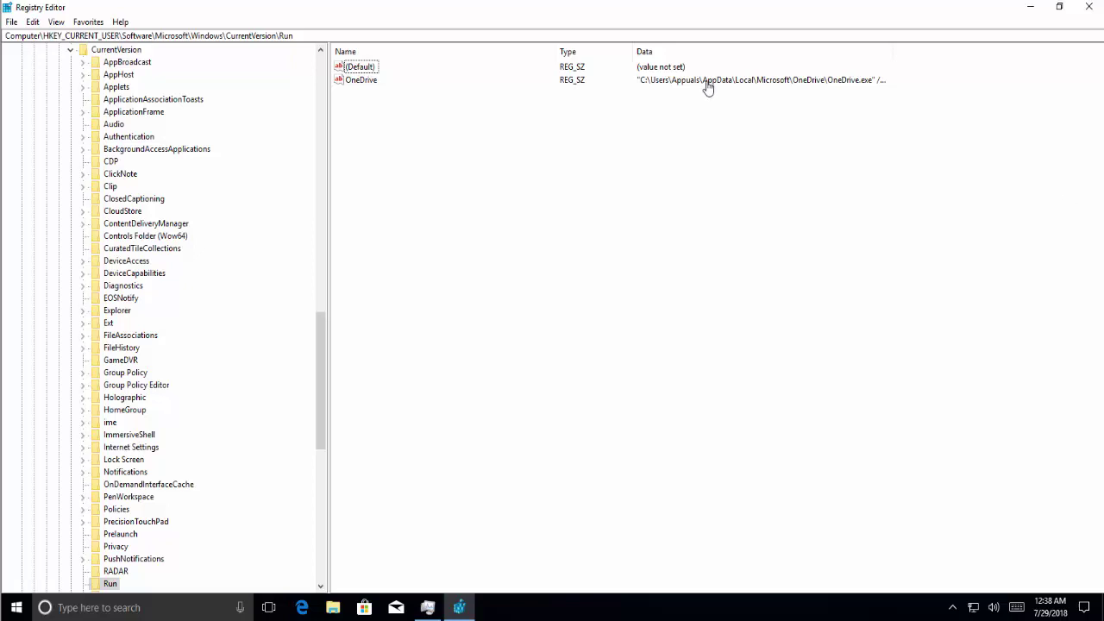
{"action": "left_click", "coordinate": [1030, 7]}
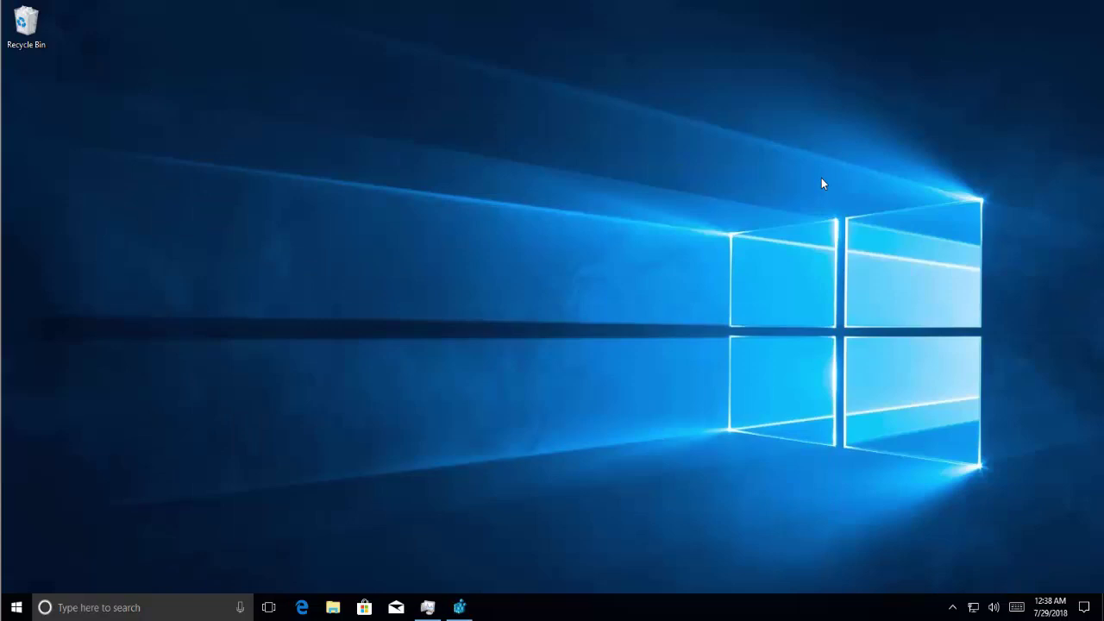
Launch System Configuration with the Run command msconfig.
{"action": "key", "text": "super+r"}
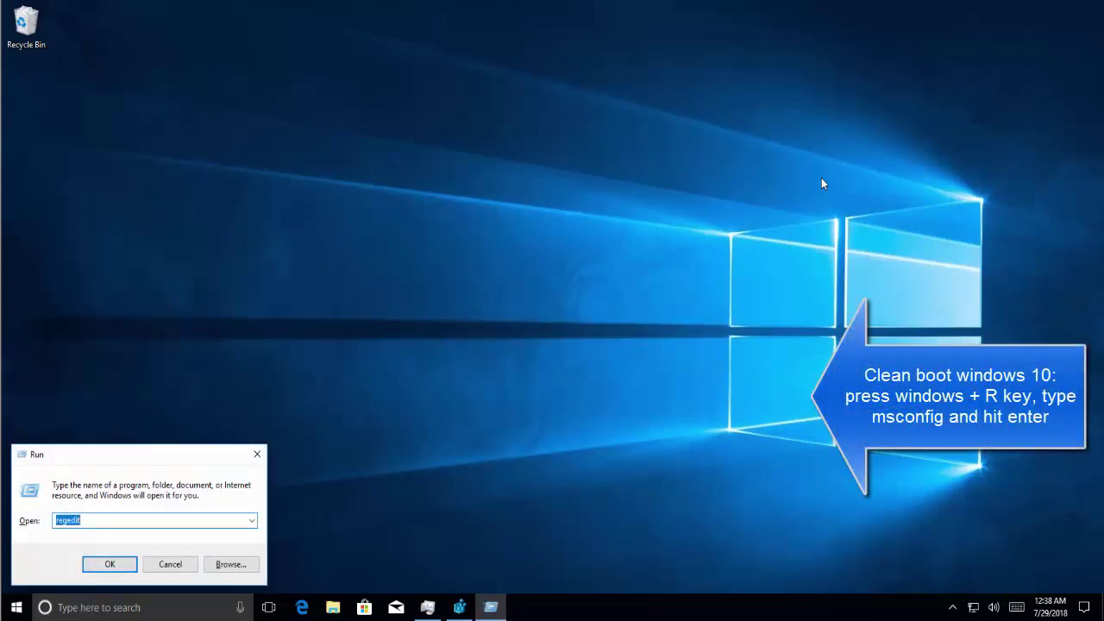
{"action": "type", "text": "msconfig"}
{"action": "key", "text": "Return"}
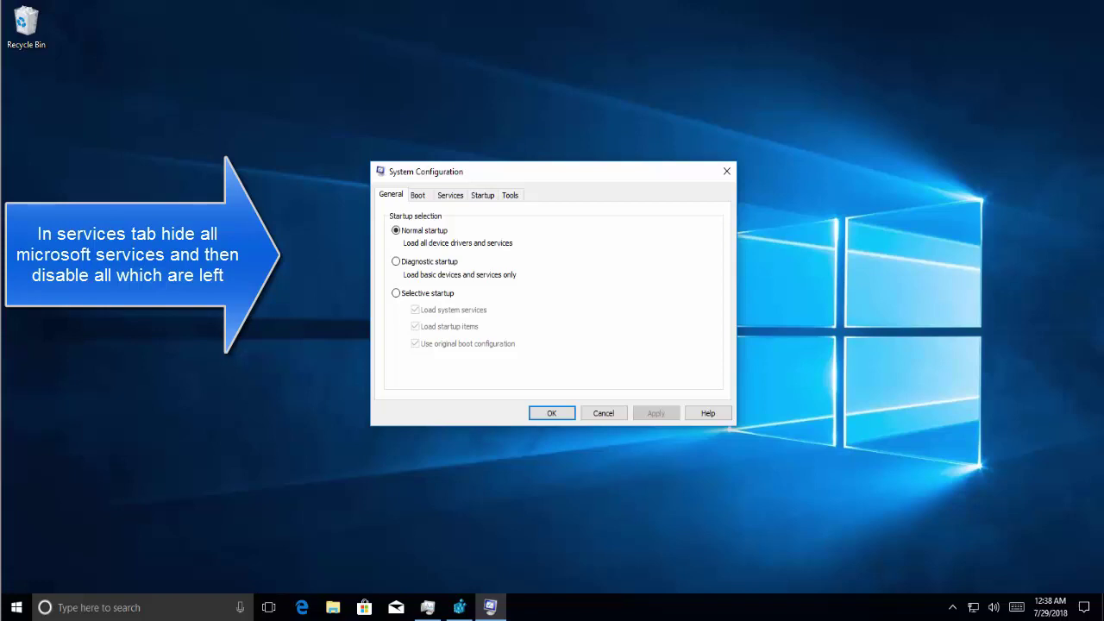
Hide all Microsoft services, disable all the remaining services, and confirm the System Configuration changes.
{"action": "left_click", "coordinate": [448, 197]}
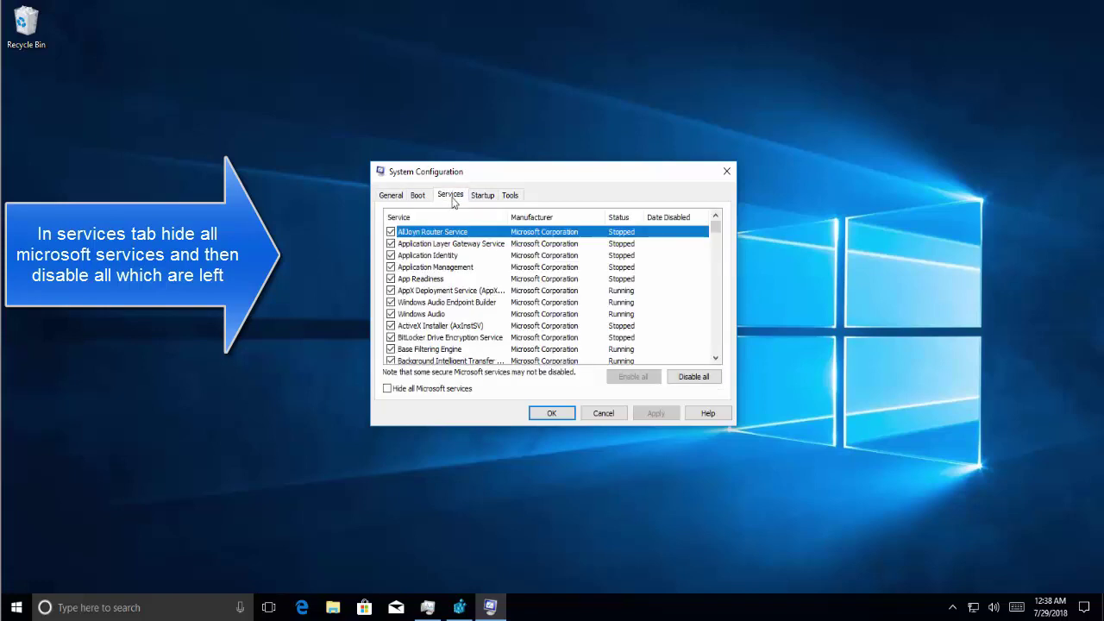
{"action": "left_click", "coordinate": [429, 394]}
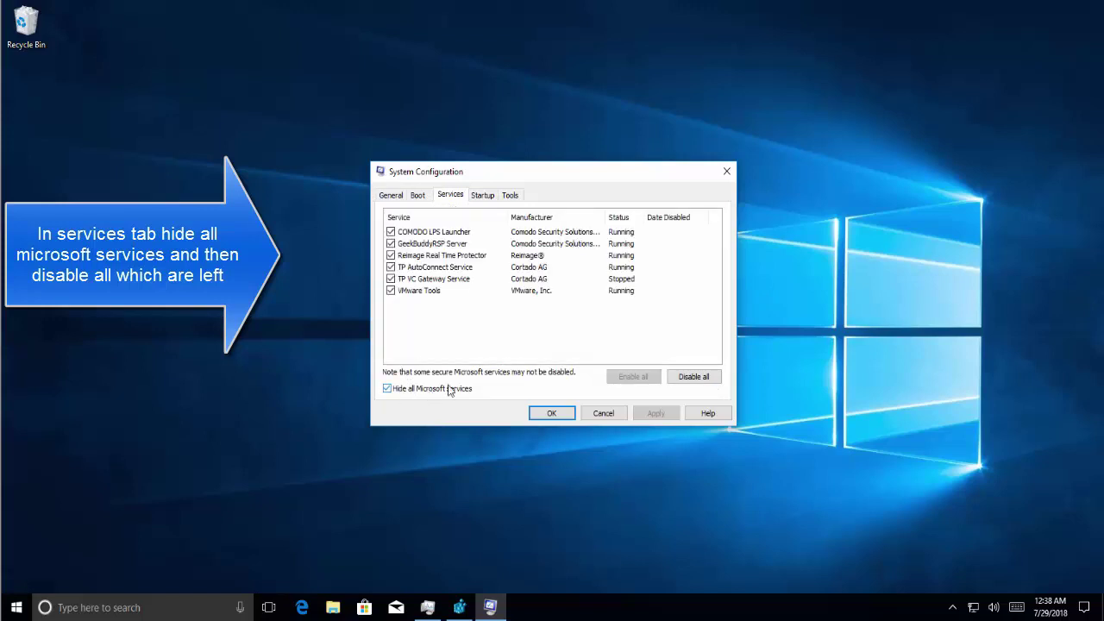
{"action": "left_click", "coordinate": [695, 377]}
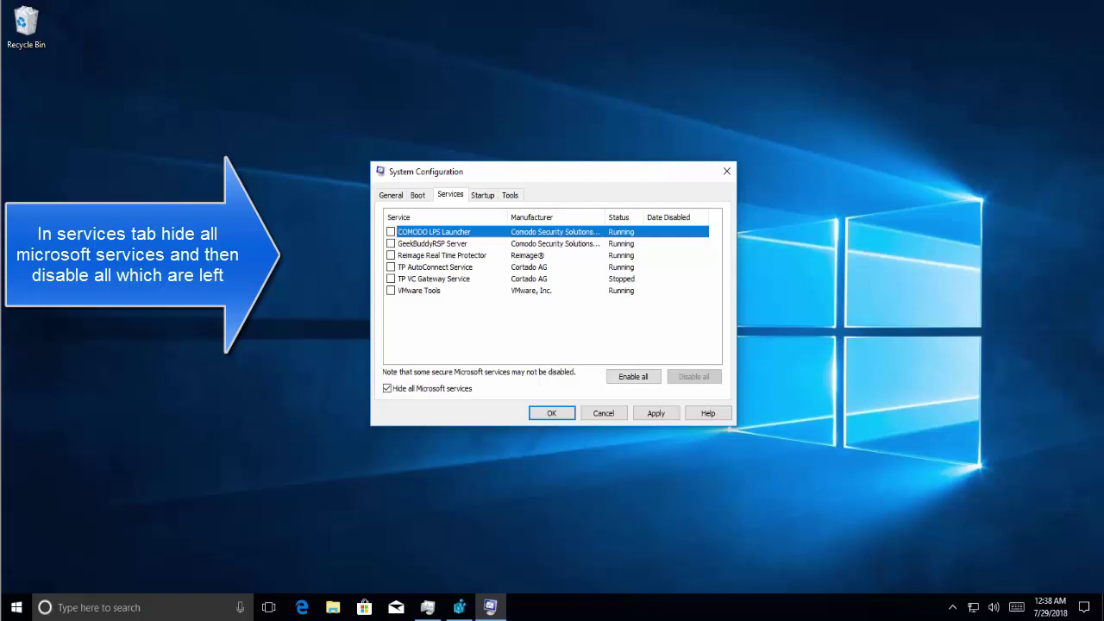
{"action": "left_click", "coordinate": [623, 386]}
{"action": "left_click", "coordinate": [556, 415]}
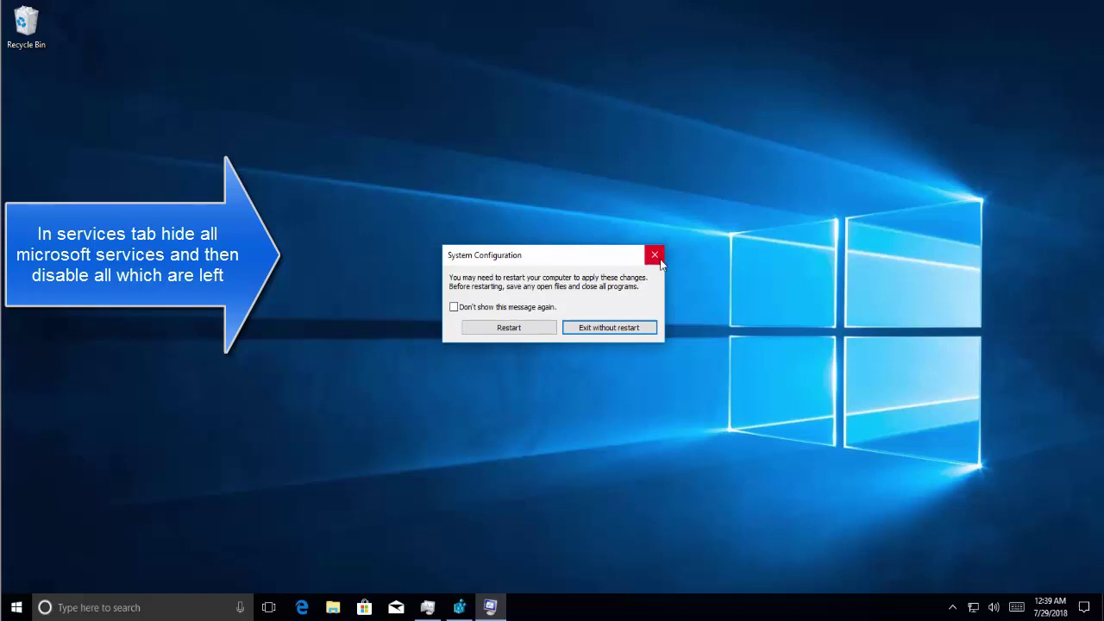
Dismiss the restart prompt, then reopen System Configuration and open Task Manager's startup list from its Startup section.
{"action": "left_click", "coordinate": [656, 255]}
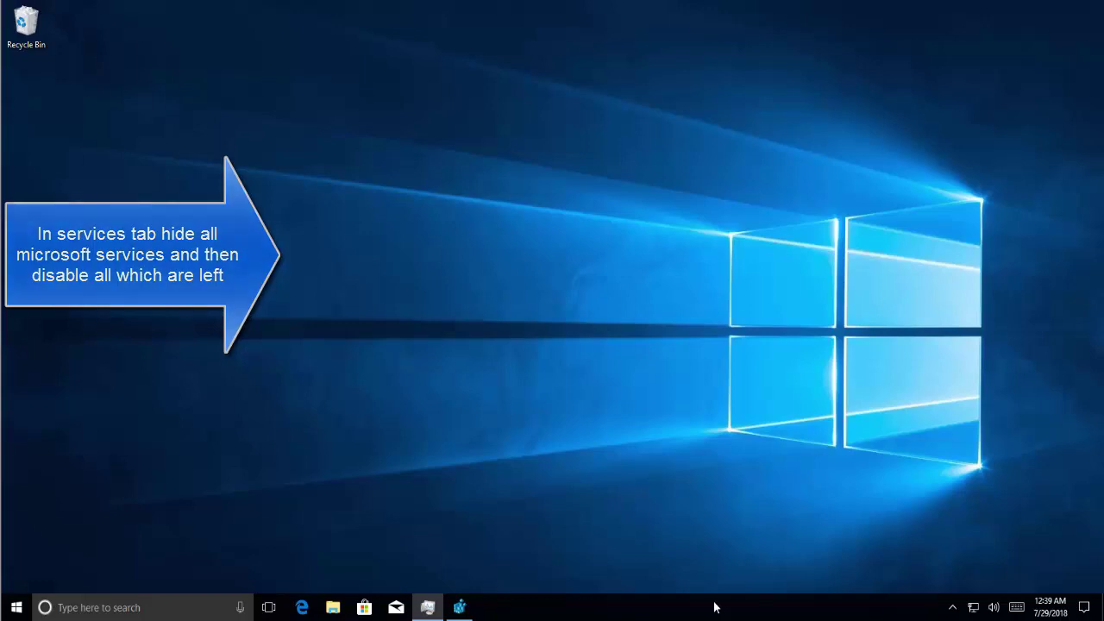
{"action": "right_click", "coordinate": [657, 614]}
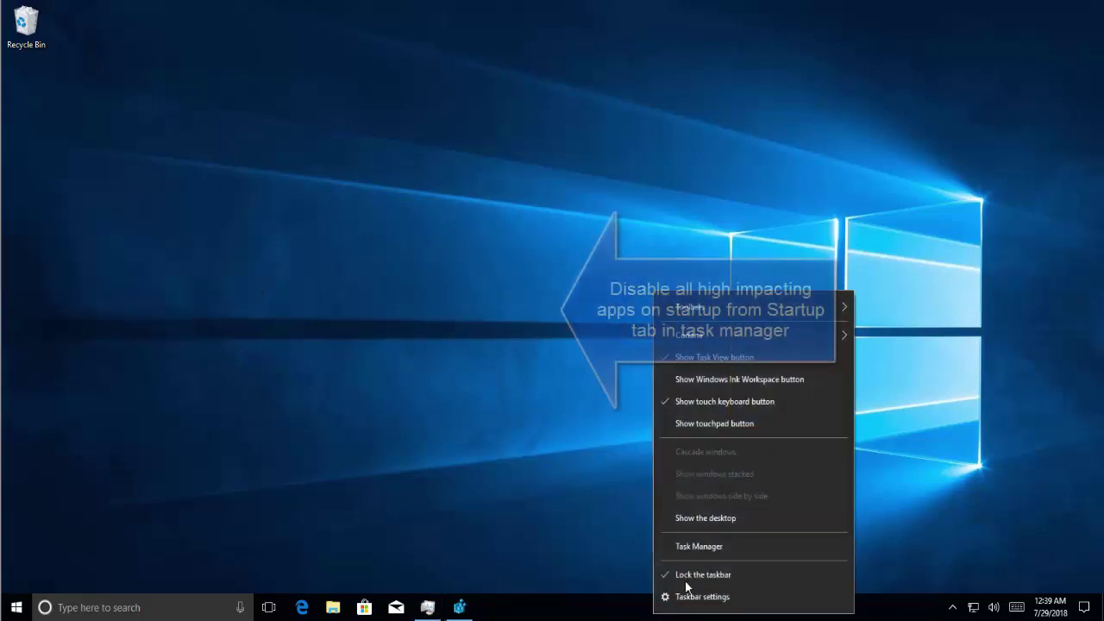
{"action": "left_click", "coordinate": [715, 552]}
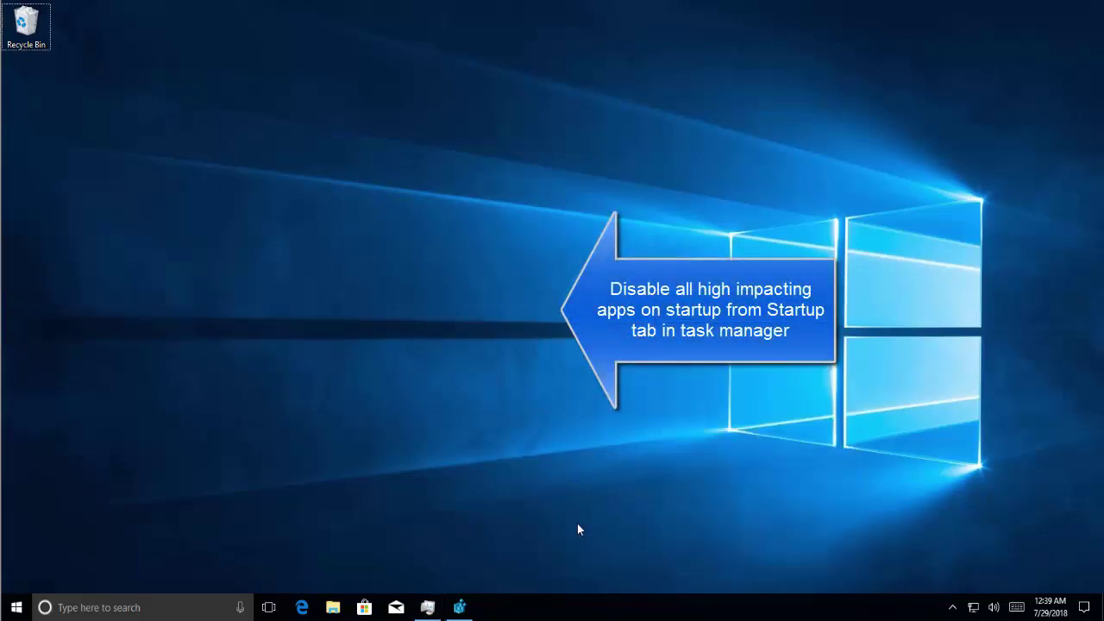
{"action": "key", "text": "super+r"}
{"action": "key", "text": "Escape"}
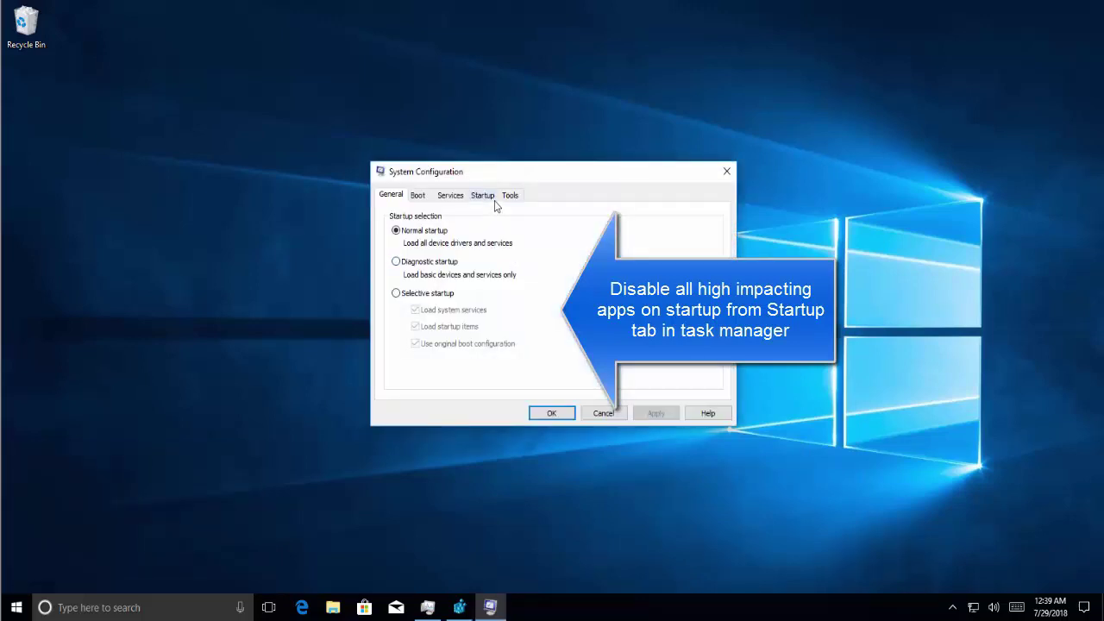
{"action": "left_click", "coordinate": [494, 200]}
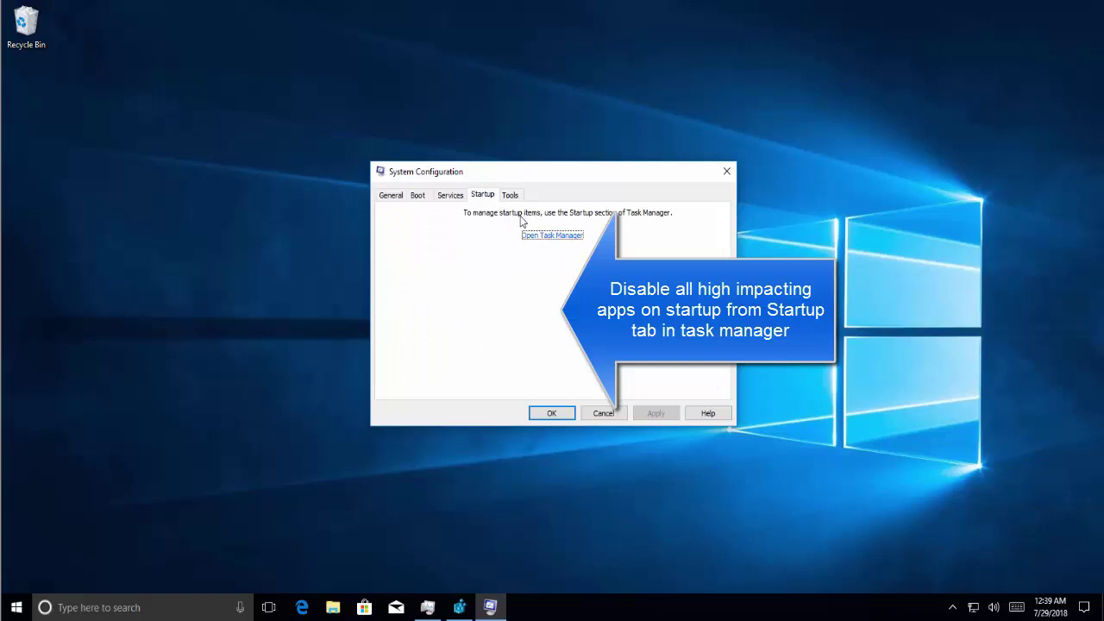
{"action": "left_click", "coordinate": [543, 238]}
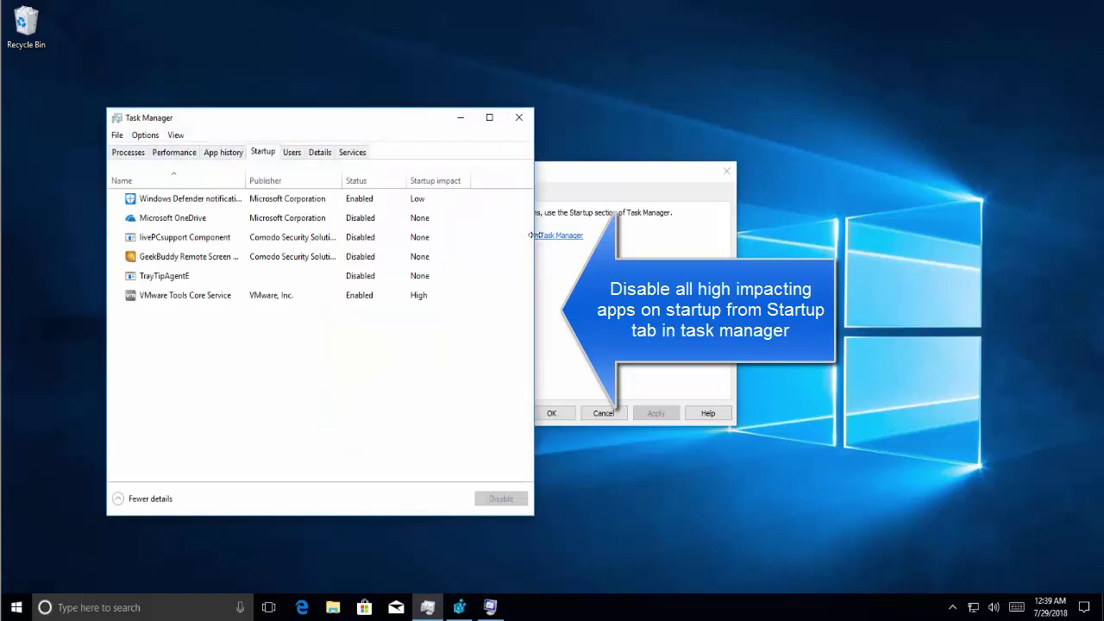
Show the available actions for the VMware Tools Core Service startup entry, then close Task Manager and cancel System Configuration.
{"action": "left_click", "coordinate": [454, 296]}
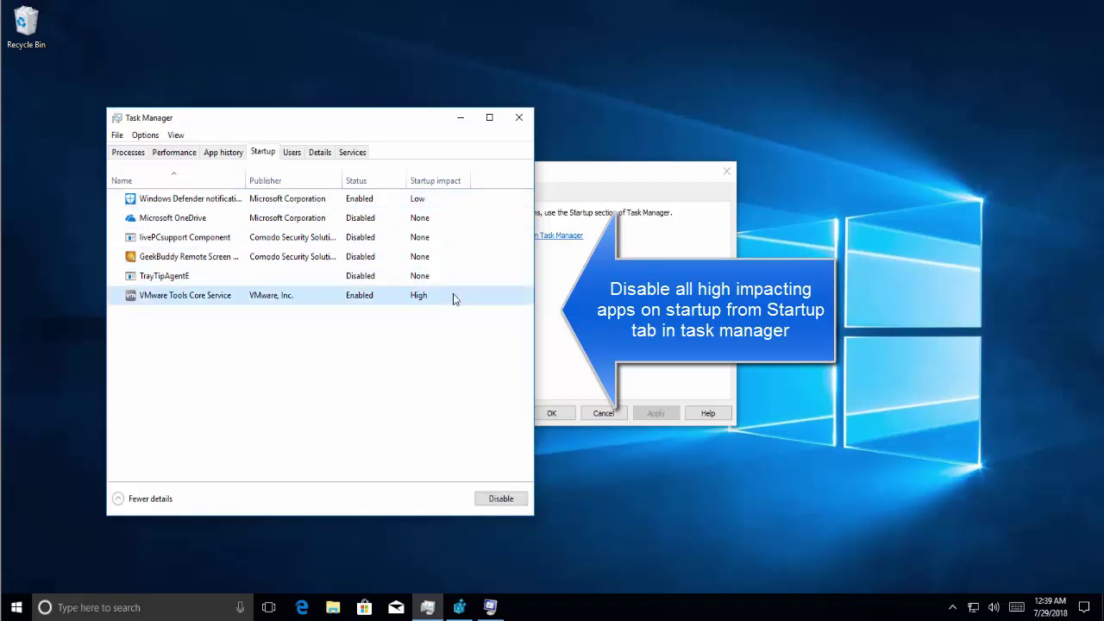
{"action": "right_click", "coordinate": [455, 298]}
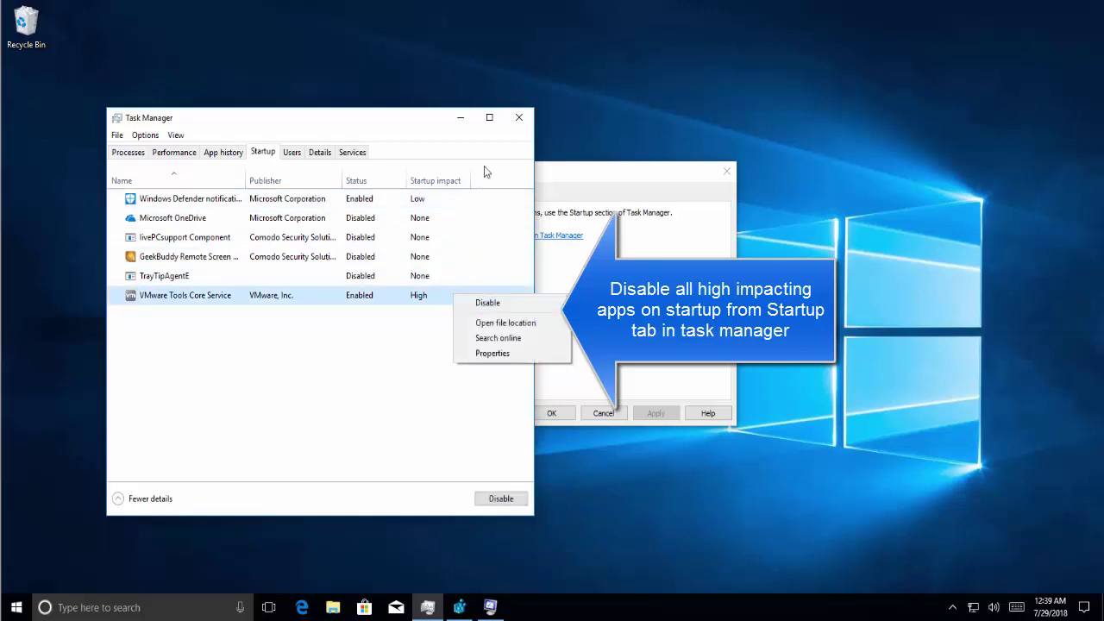
{"action": "left_click", "coordinate": [518, 118]}
{"action": "left_click", "coordinate": [603, 413]}
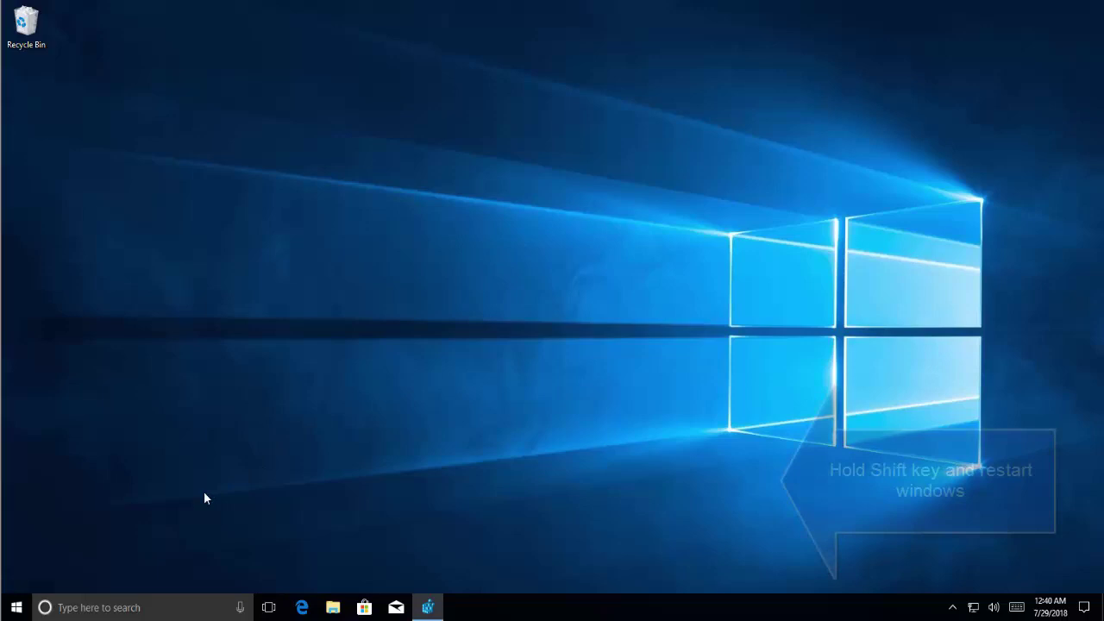
Restart Windows into the advanced startup options screen.
{"action": "right_click", "coordinate": [19, 609]}
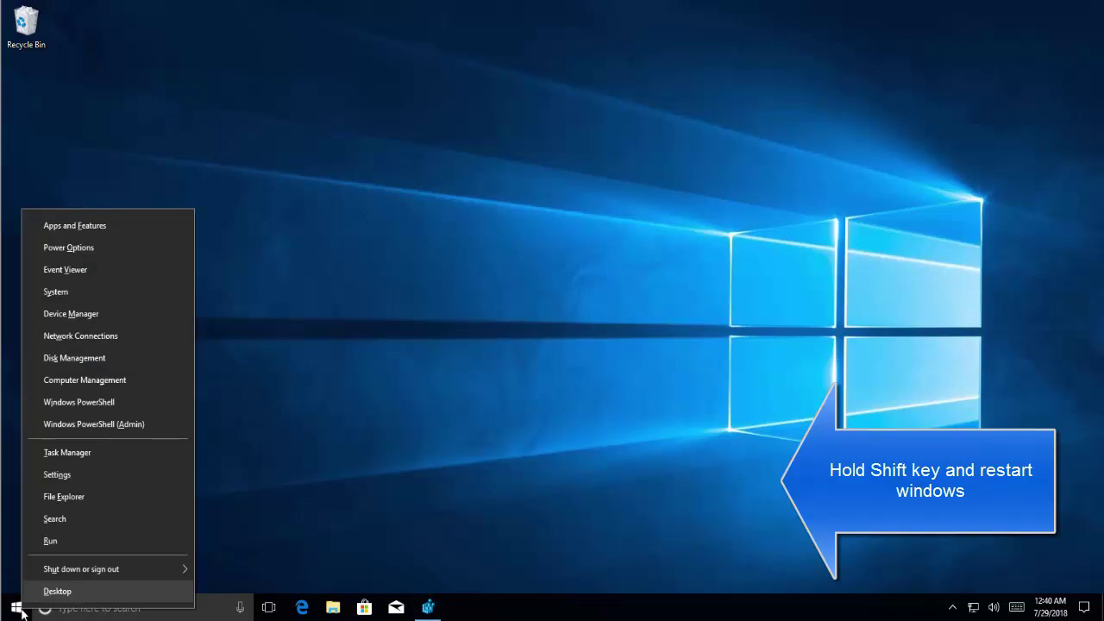
{"action": "mouse_move", "coordinate": [61, 572]}
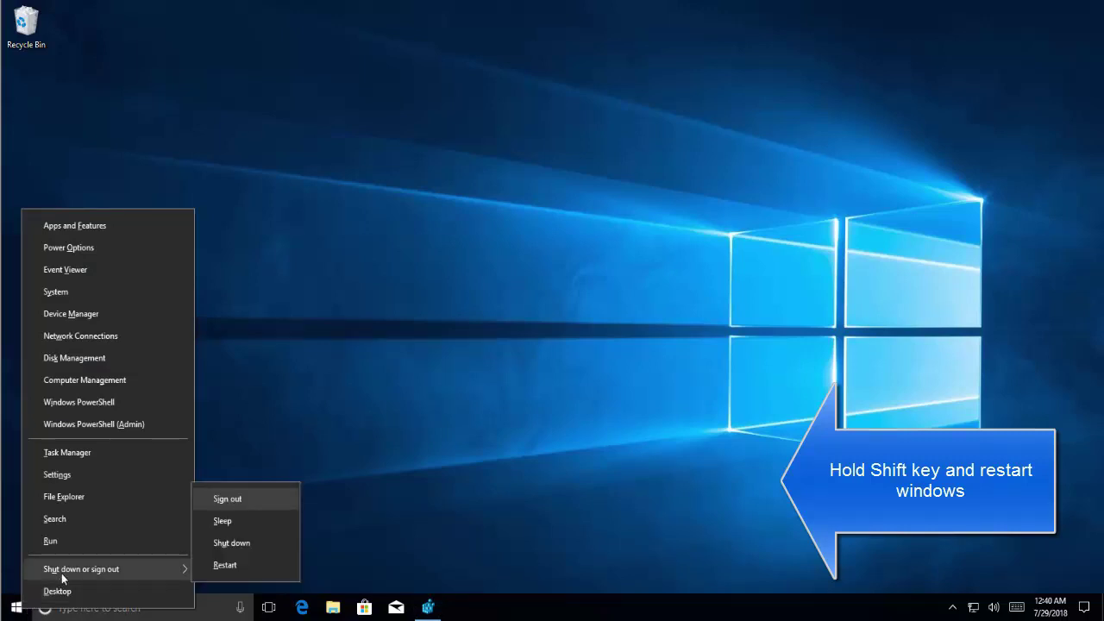
{"action": "left_click", "coordinate": [211, 569], "text": "shift"}
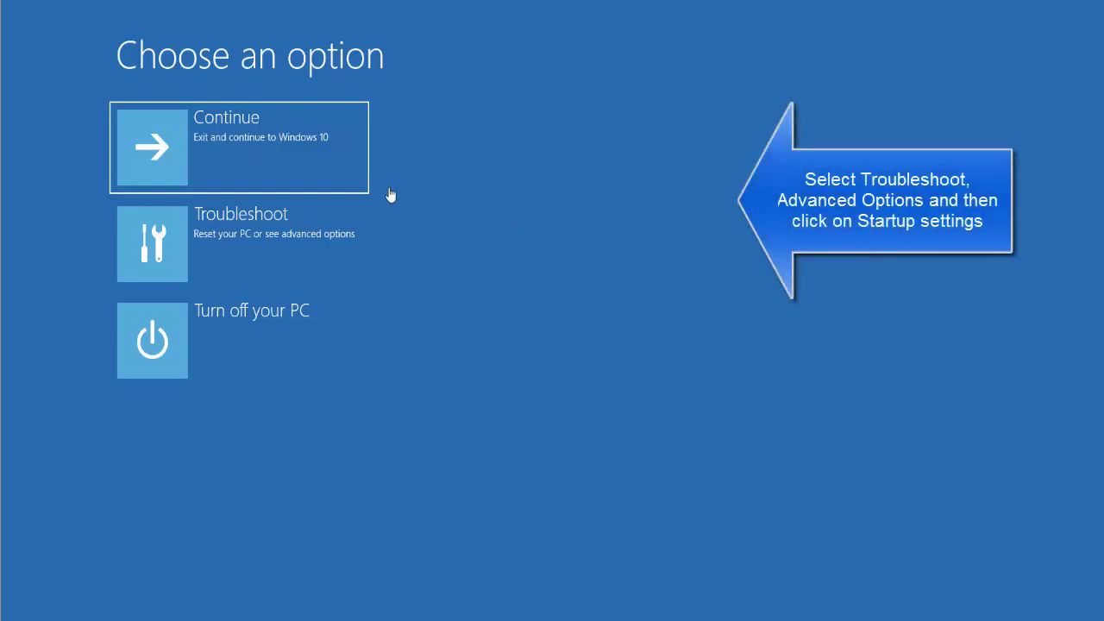
Open Startup Settings from the advanced troubleshooting options of the recovery screen.
{"action": "left_click", "coordinate": [333, 239]}
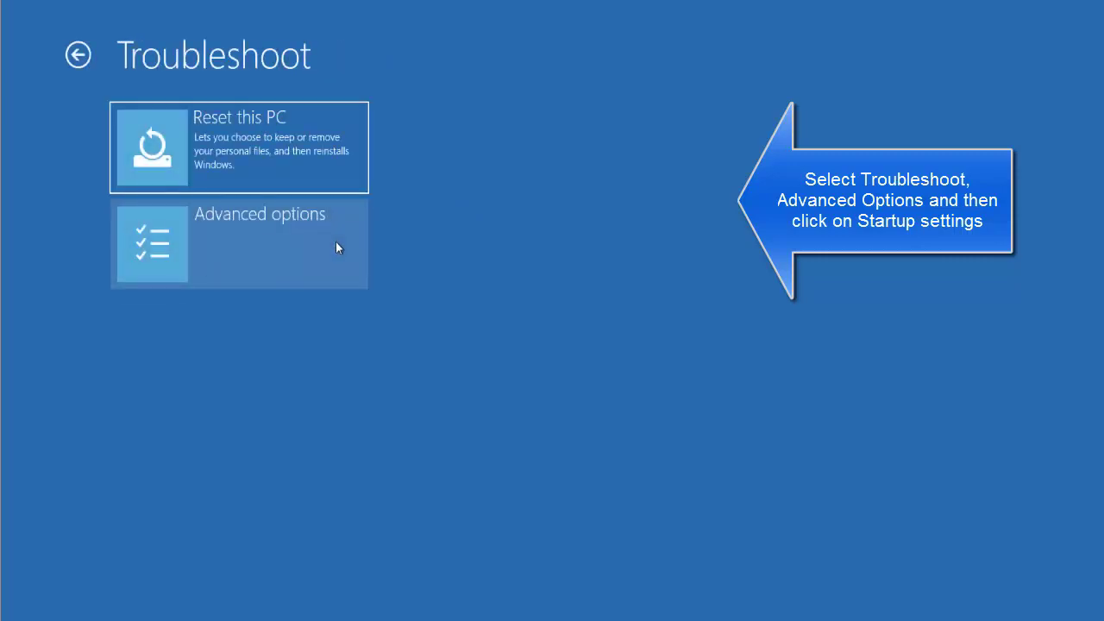
{"action": "left_click", "coordinate": [336, 244]}
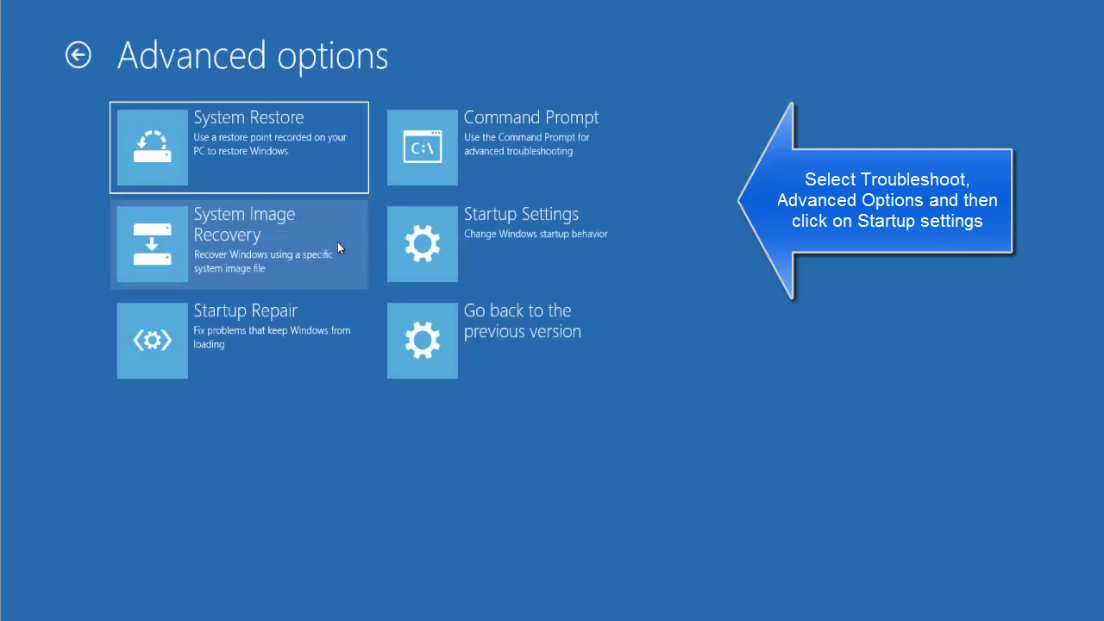
{"action": "left_click", "coordinate": [527, 243]}
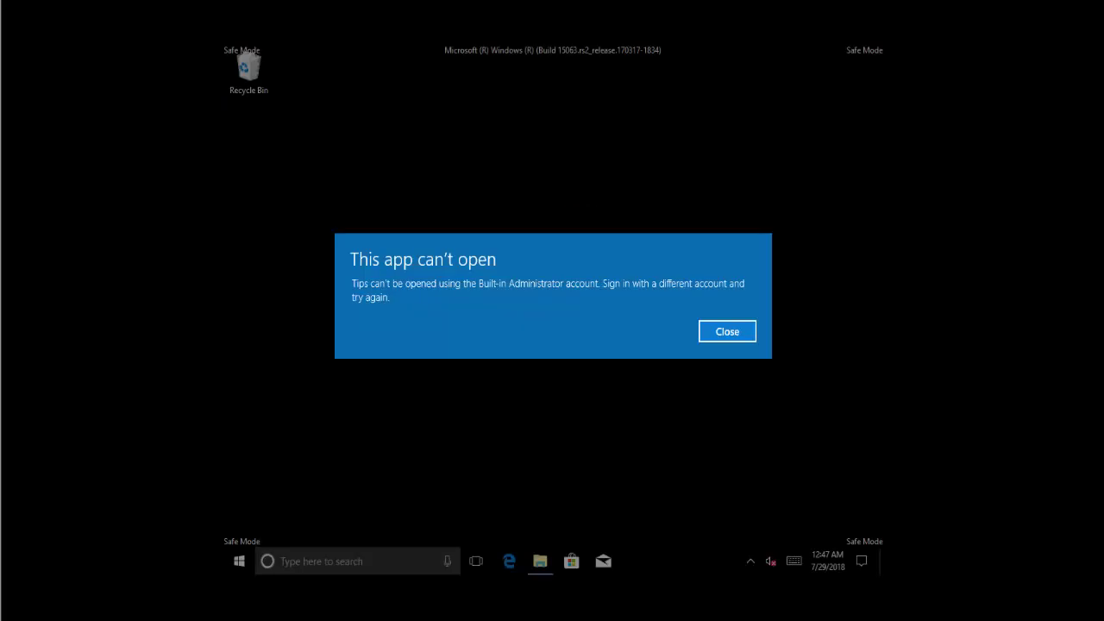
Close the Tips app error and browse drive C: to the user profile's AppData\Roaming folder to check for suspicious files.
{"action": "left_click", "coordinate": [724, 337]}
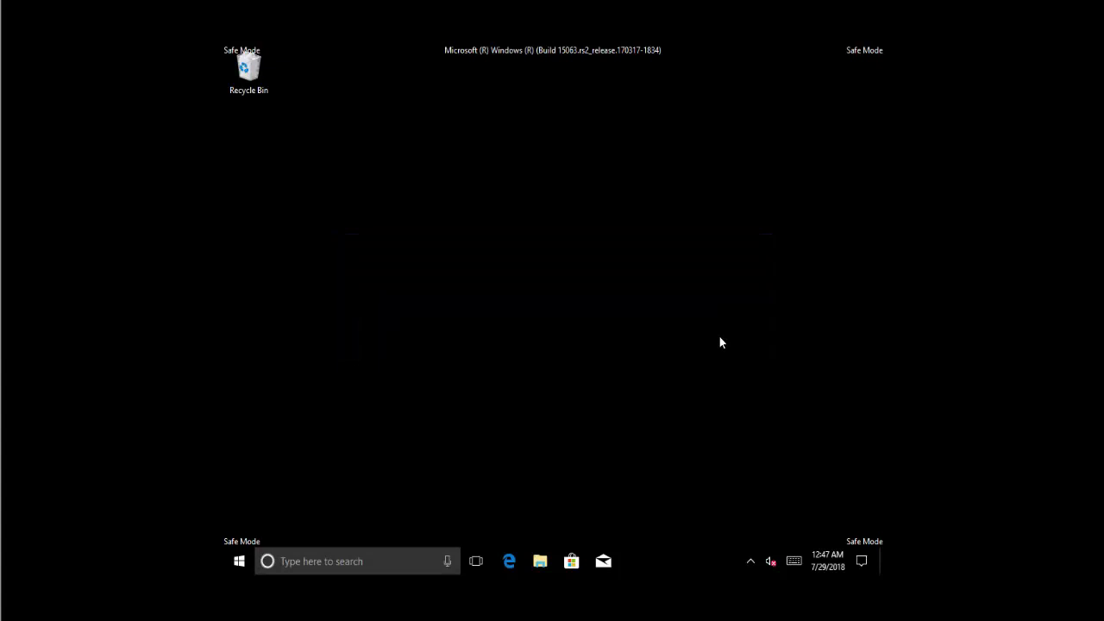
{"action": "left_click", "coordinate": [540, 562]}
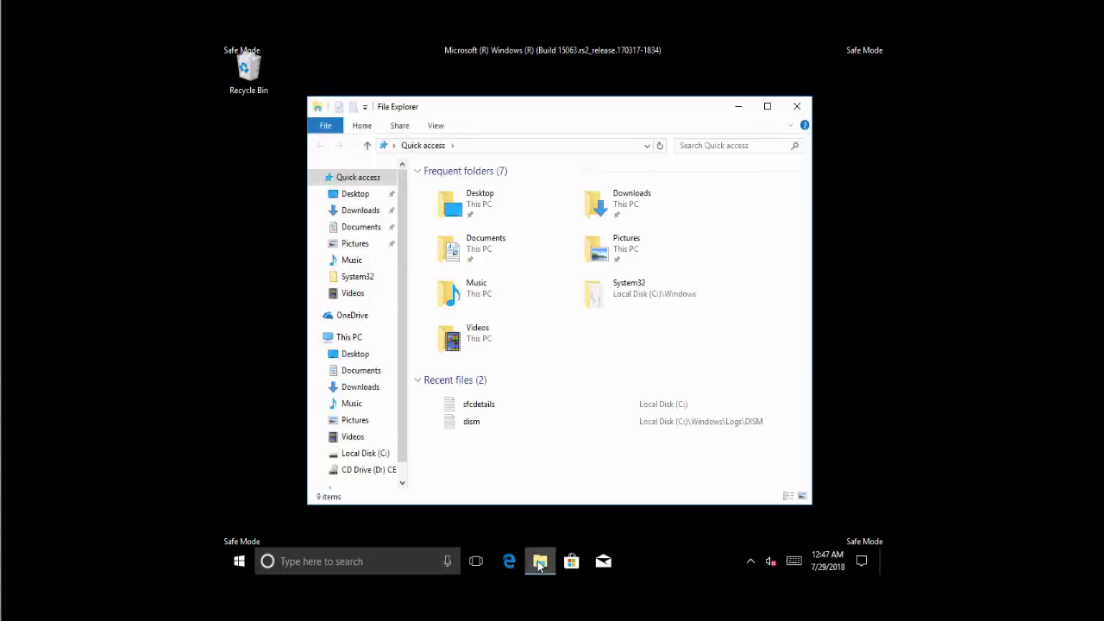
{"action": "left_click", "coordinate": [362, 452]}
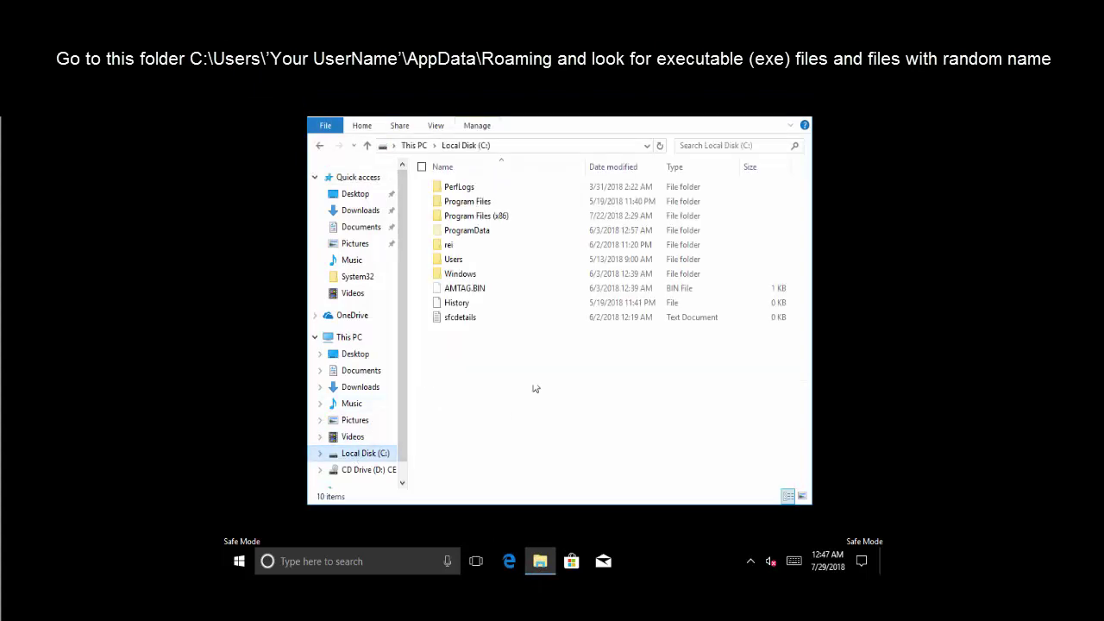
{"action": "double_click", "coordinate": [454, 259]}
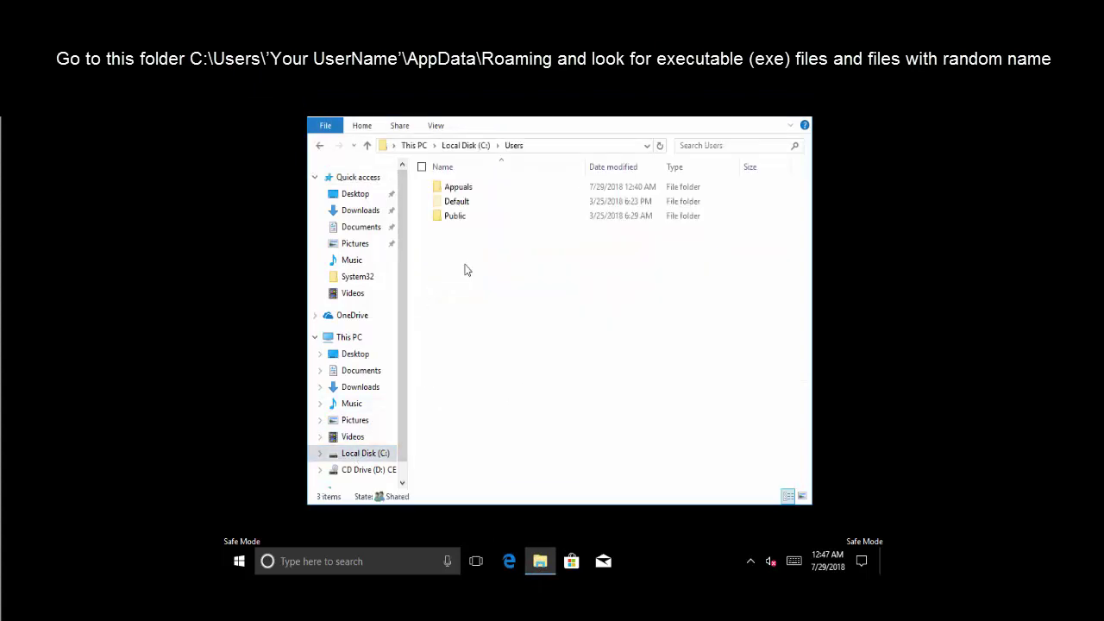
{"action": "double_click", "coordinate": [477, 188]}
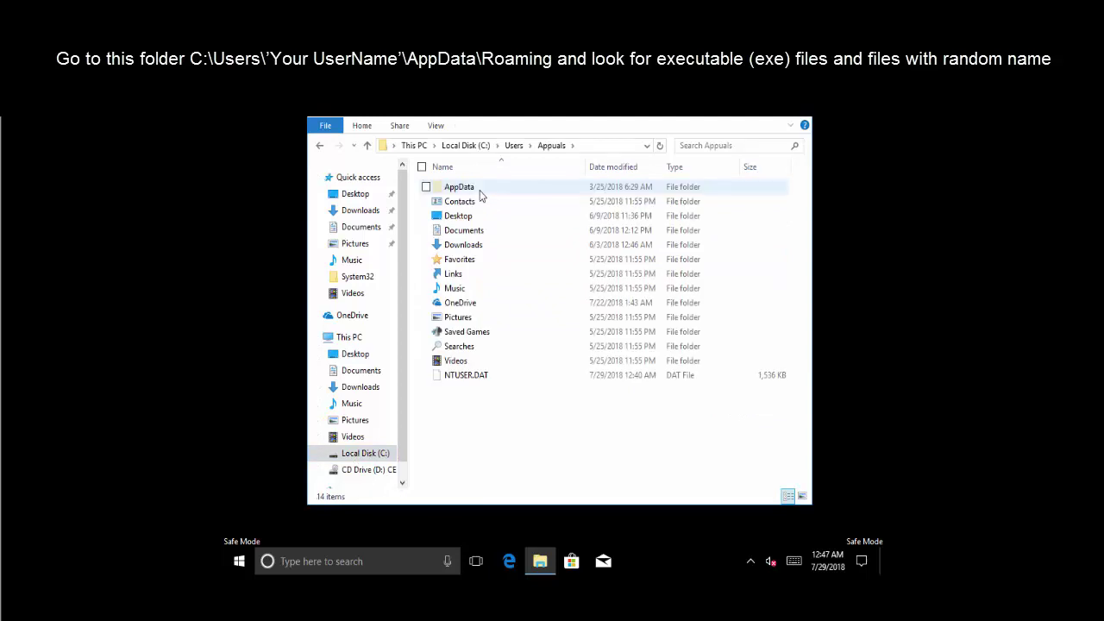
{"action": "double_click", "coordinate": [530, 191]}
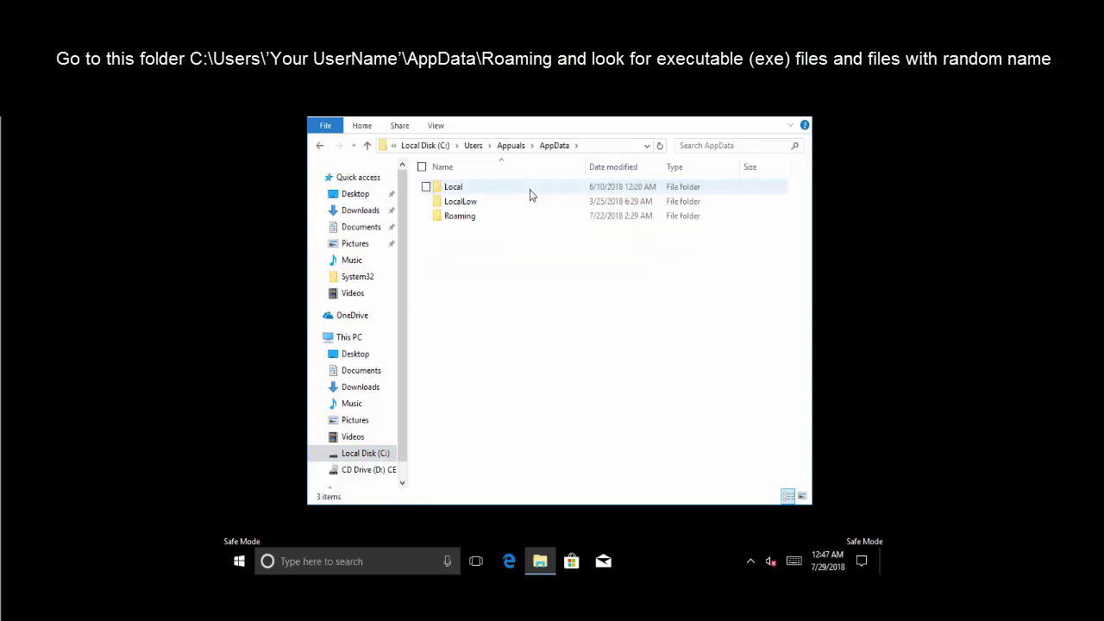
{"action": "double_click", "coordinate": [494, 216]}
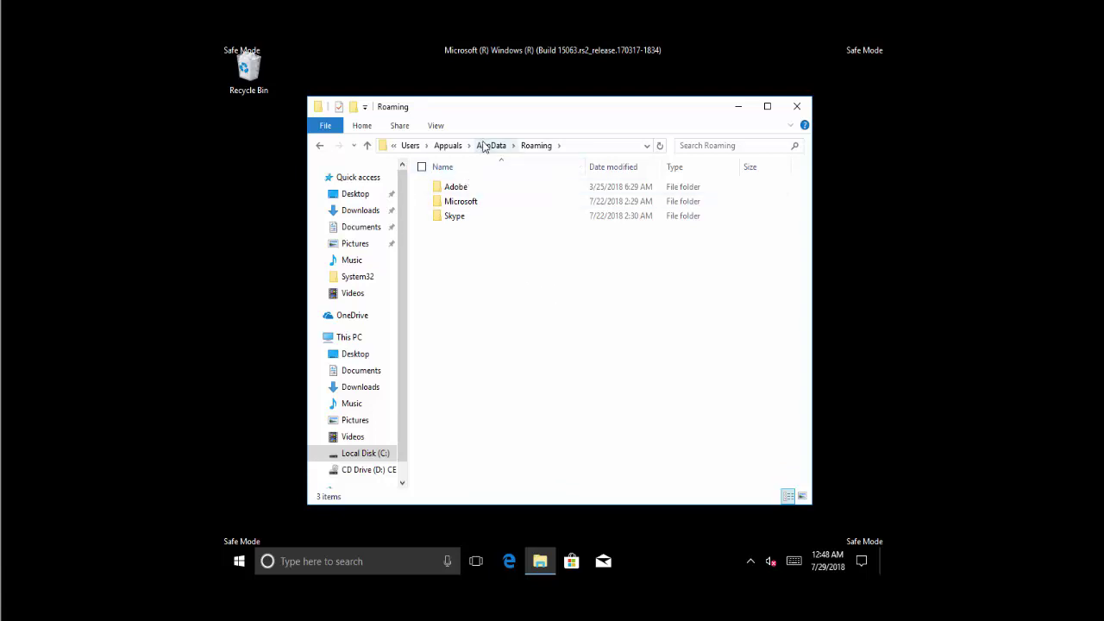
Go back to AppData and open its Local folder, then Temp, to check for executable or randomly named files.
{"action": "left_click", "coordinate": [488, 147]}
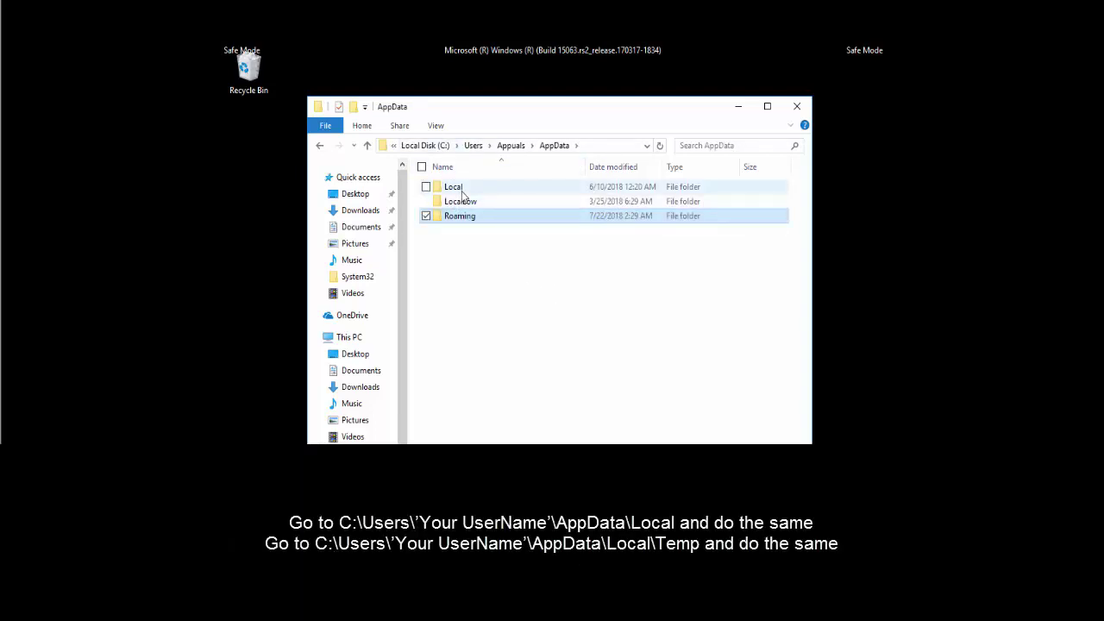
{"action": "left_click", "coordinate": [461, 190]}
{"action": "double_click", "coordinate": [461, 192]}
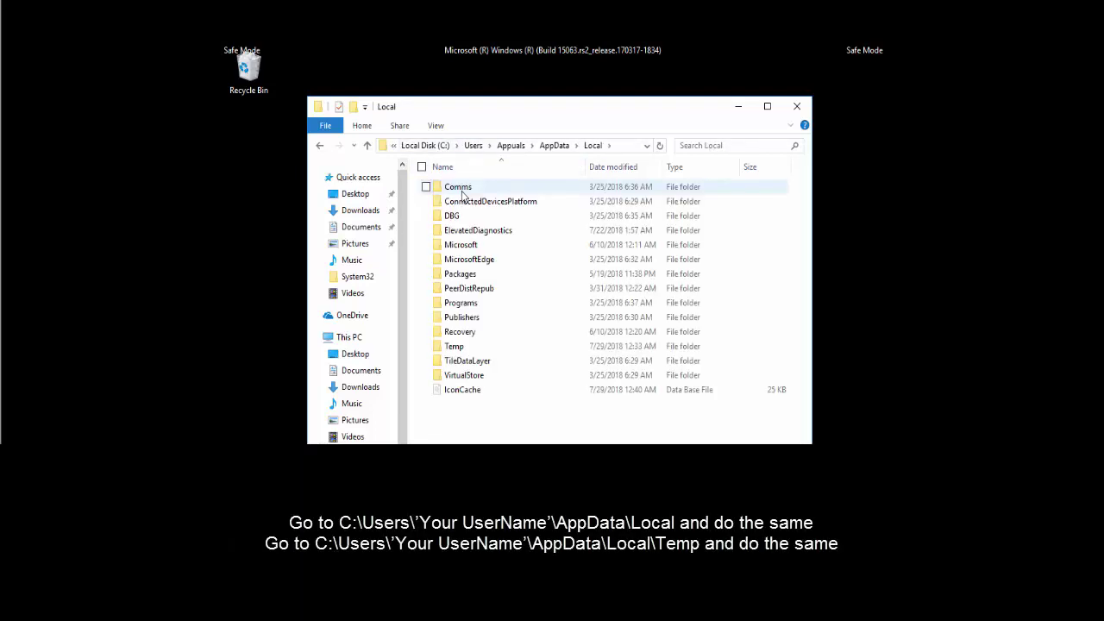
{"action": "left_click", "coordinate": [463, 350]}
{"action": "double_click", "coordinate": [463, 348]}
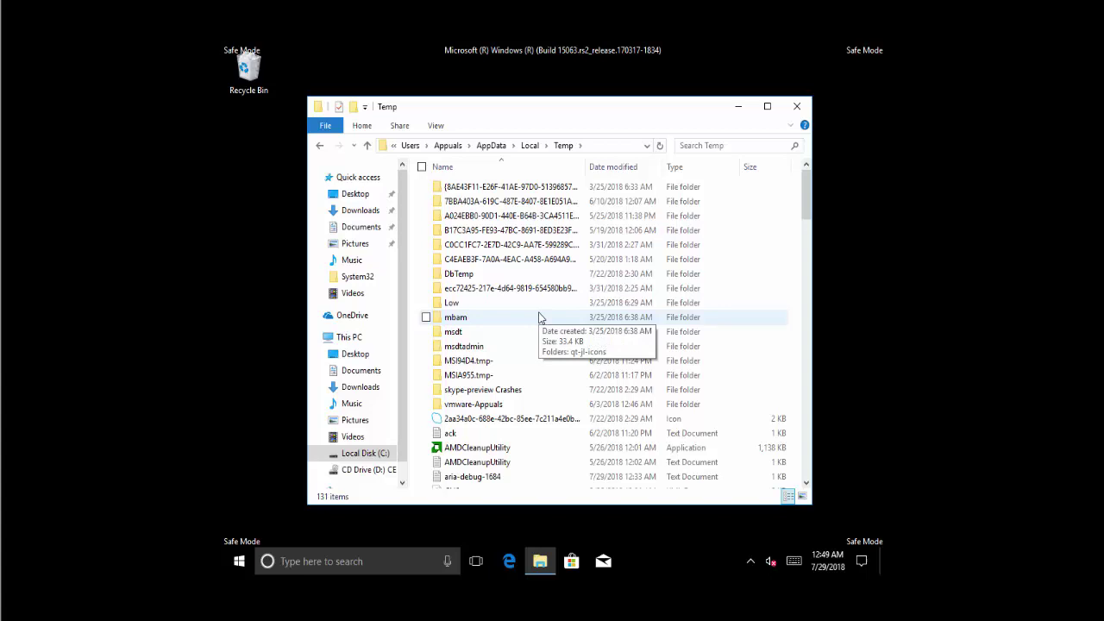
Close File Explorer and restart Windows from Safe Mode.
{"action": "left_click", "coordinate": [795, 107]}
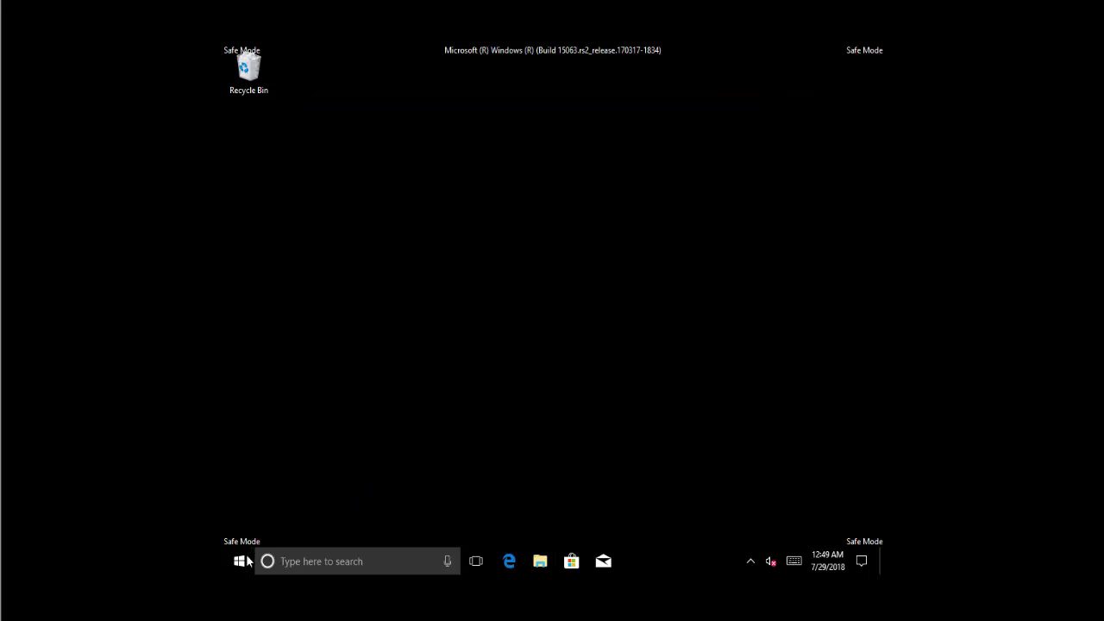
{"action": "right_click", "coordinate": [245, 561]}
{"action": "mouse_move", "coordinate": [395, 520]}
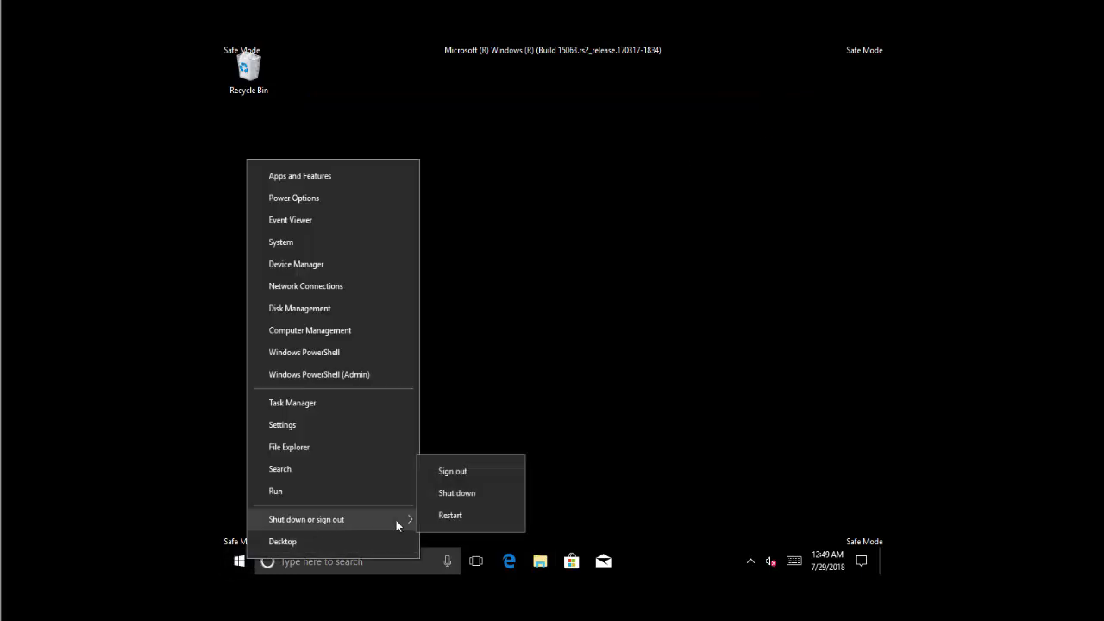
{"action": "left_click", "coordinate": [460, 517]}
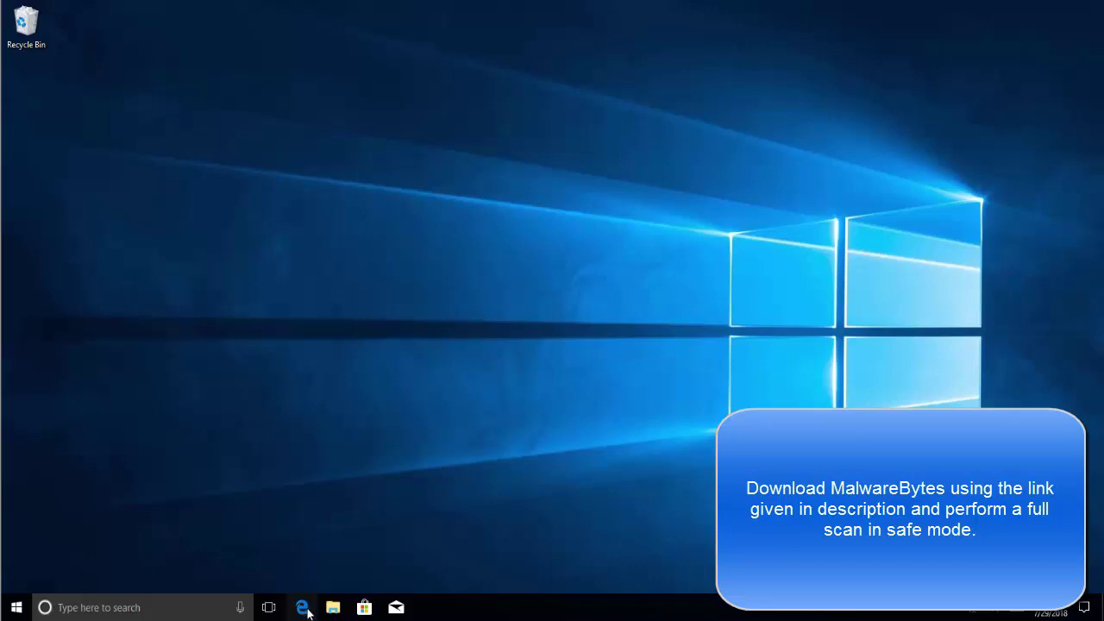
{"action": "left_click", "coordinate": [302, 607]}
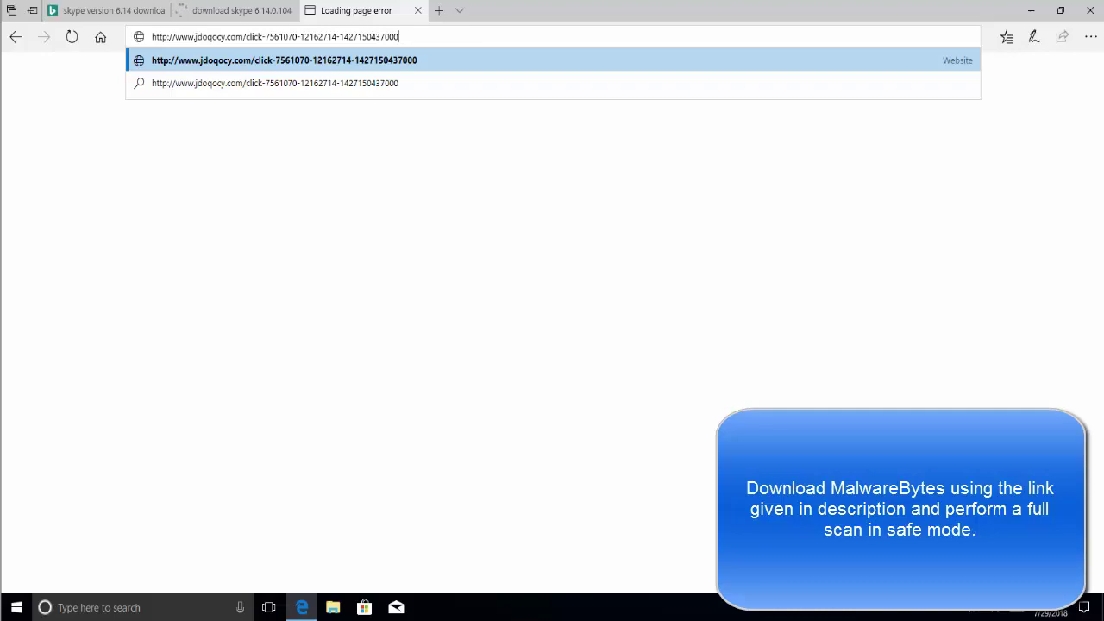
{"action": "left_click", "coordinate": [480, 36]}
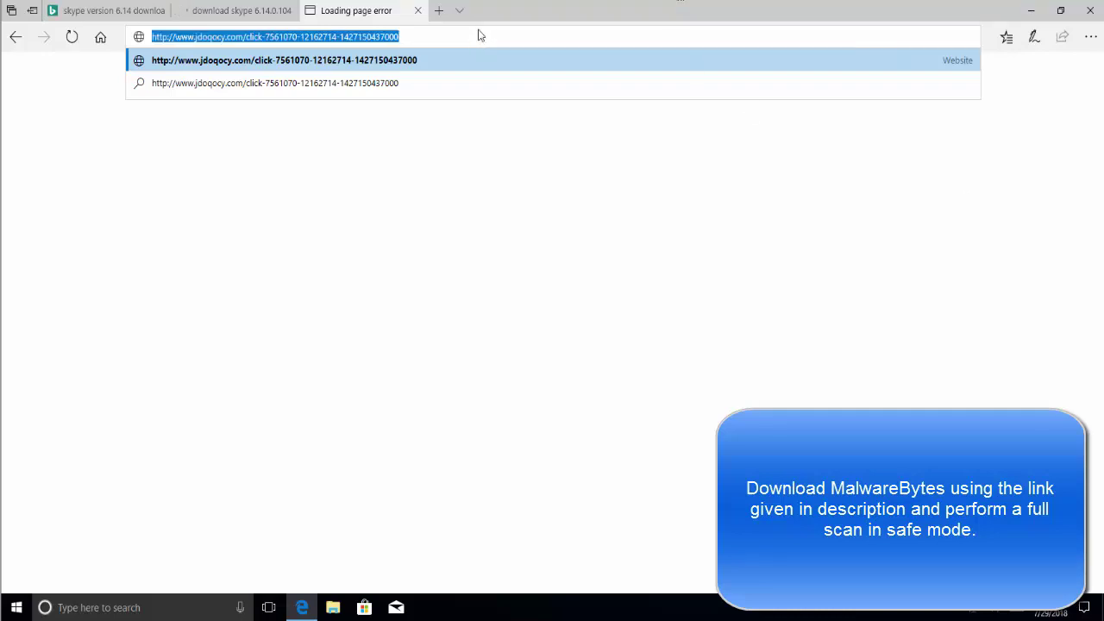
{"action": "left_click", "coordinate": [480, 36]}
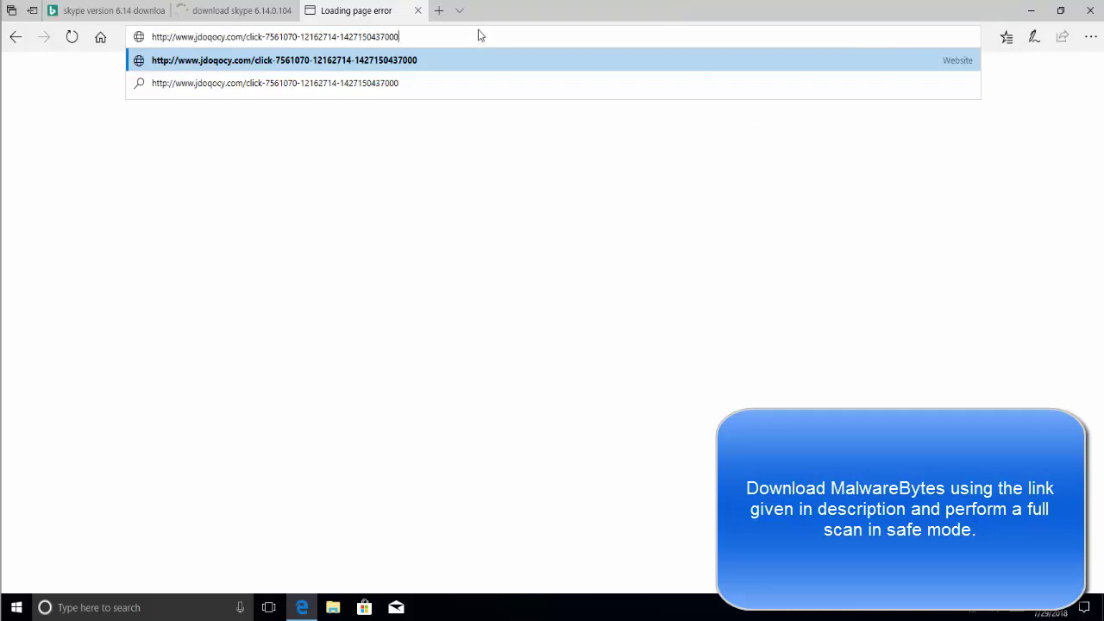
{"action": "key", "text": "Return"}
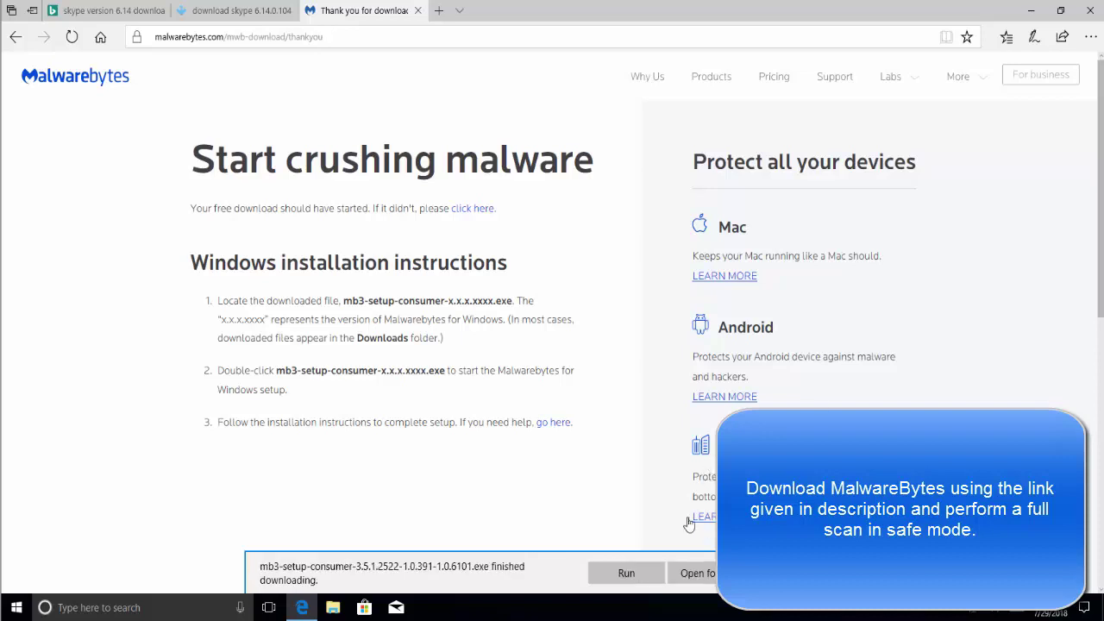
Run the downloaded Malwarebytes installer and allow it to make changes to the device.
{"action": "left_click", "coordinate": [626, 573]}
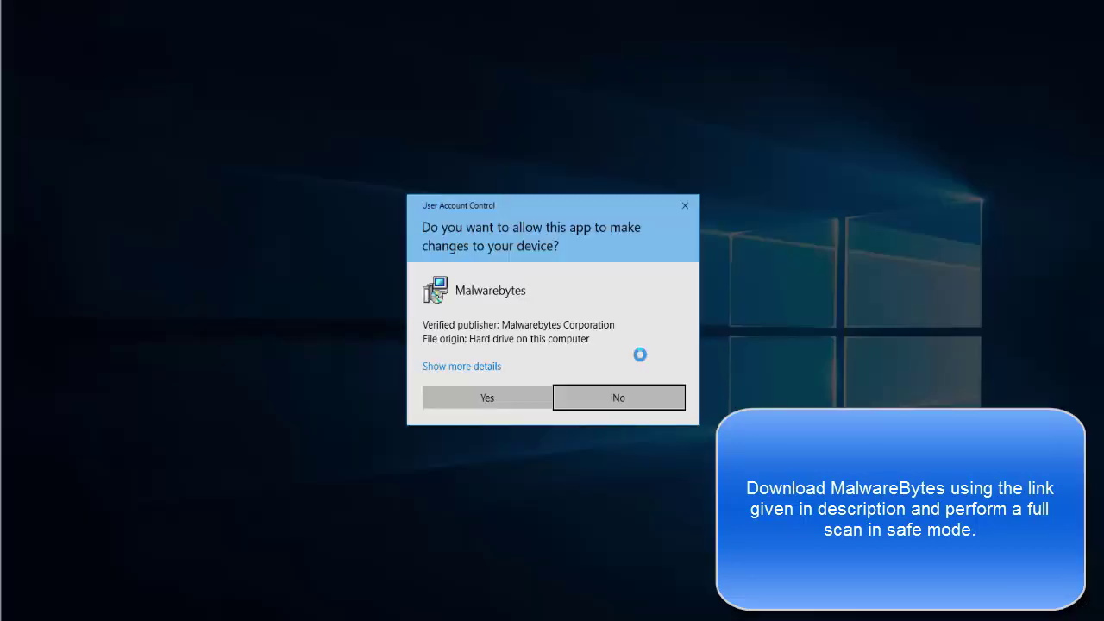
{"action": "left_click", "coordinate": [530, 395]}
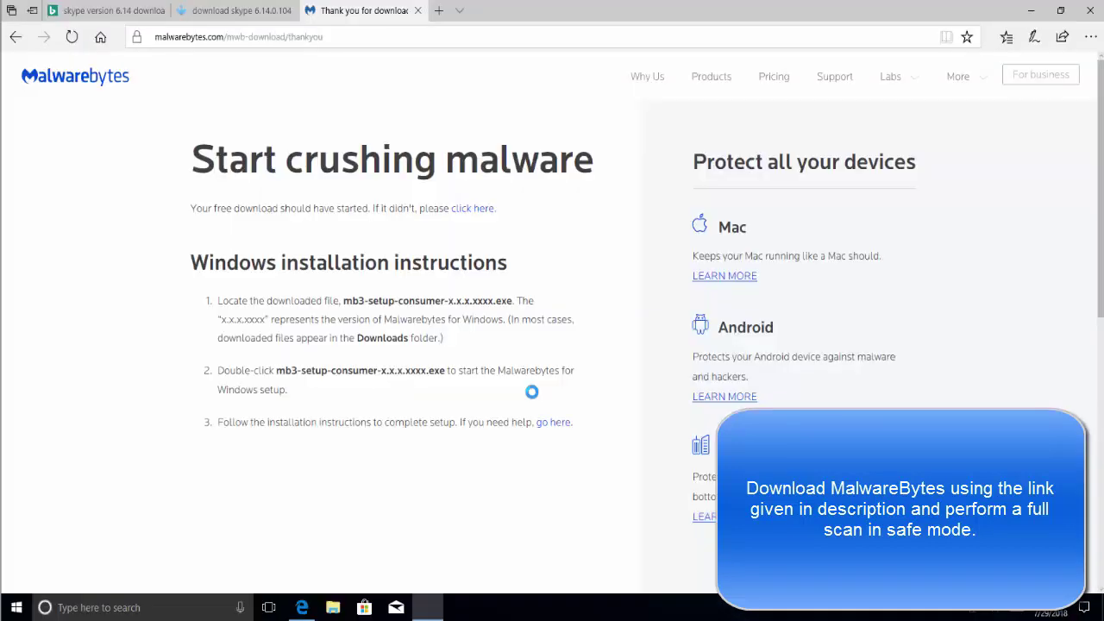
{"action": "left_click", "coordinate": [566, 332]}
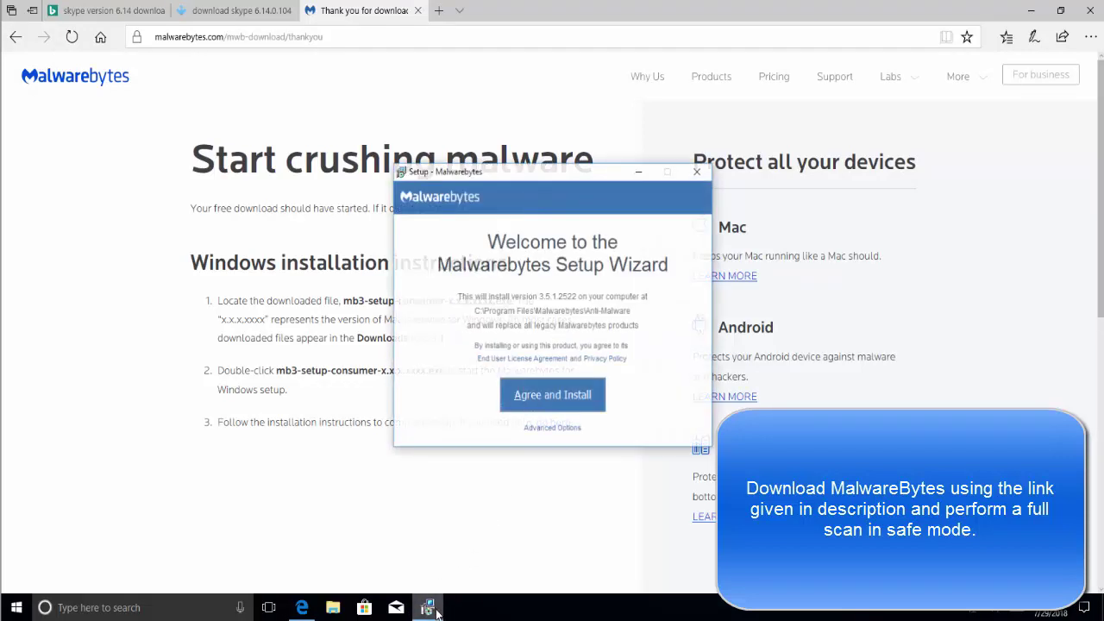
Accept the terms and install Malwarebytes, and close its dashboard window once setup is complete.
{"action": "left_click", "coordinate": [559, 395]}
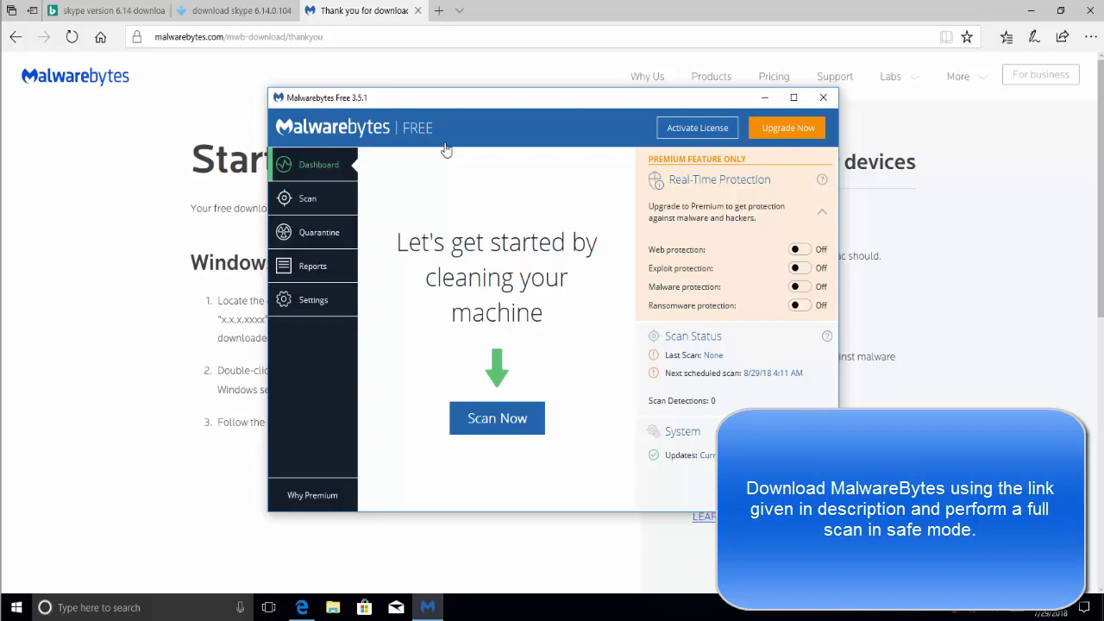
{"action": "left_click", "coordinate": [824, 98]}
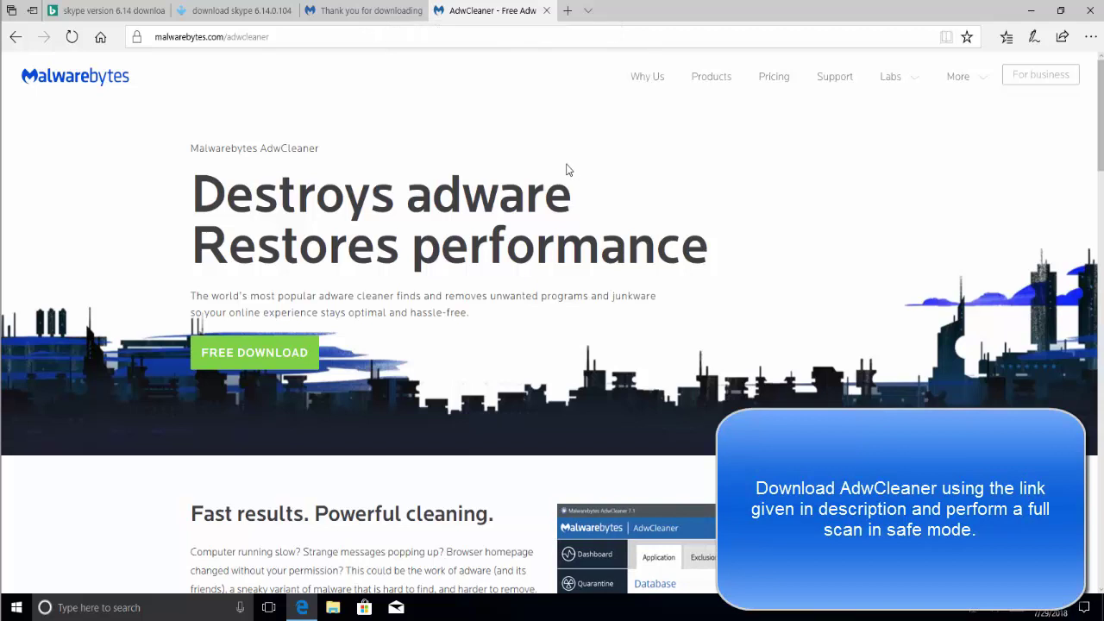
Download adwcleaner_7.2.2.exe from the Malwarebytes AdwCleaner page, run it, and allow it to make changes to the device.
{"action": "left_click", "coordinate": [303, 355]}
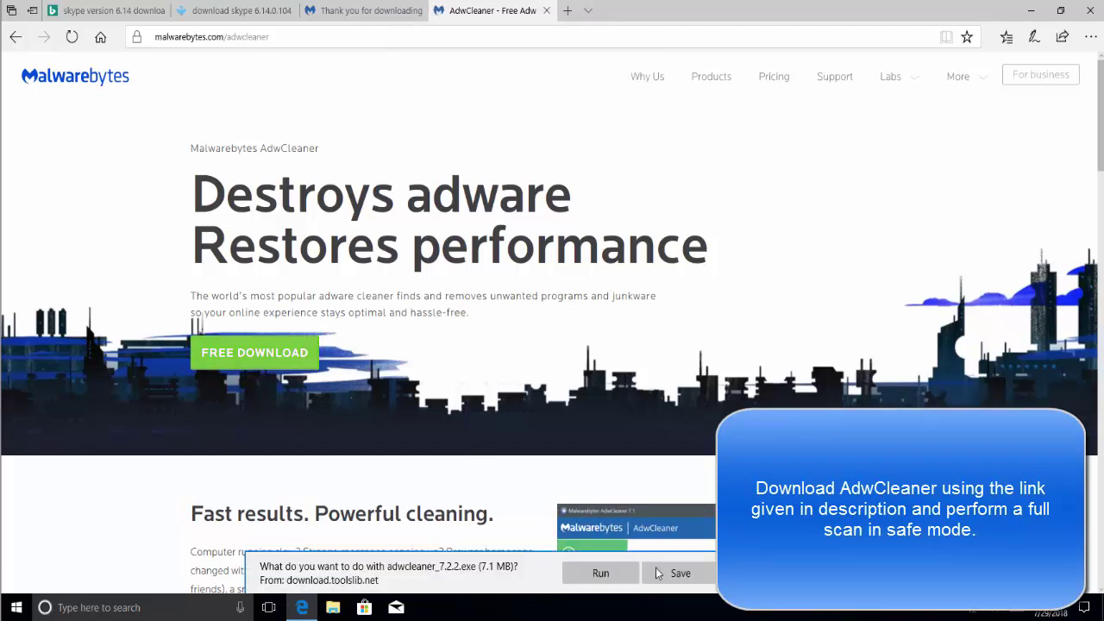
{"action": "left_click", "coordinate": [657, 573]}
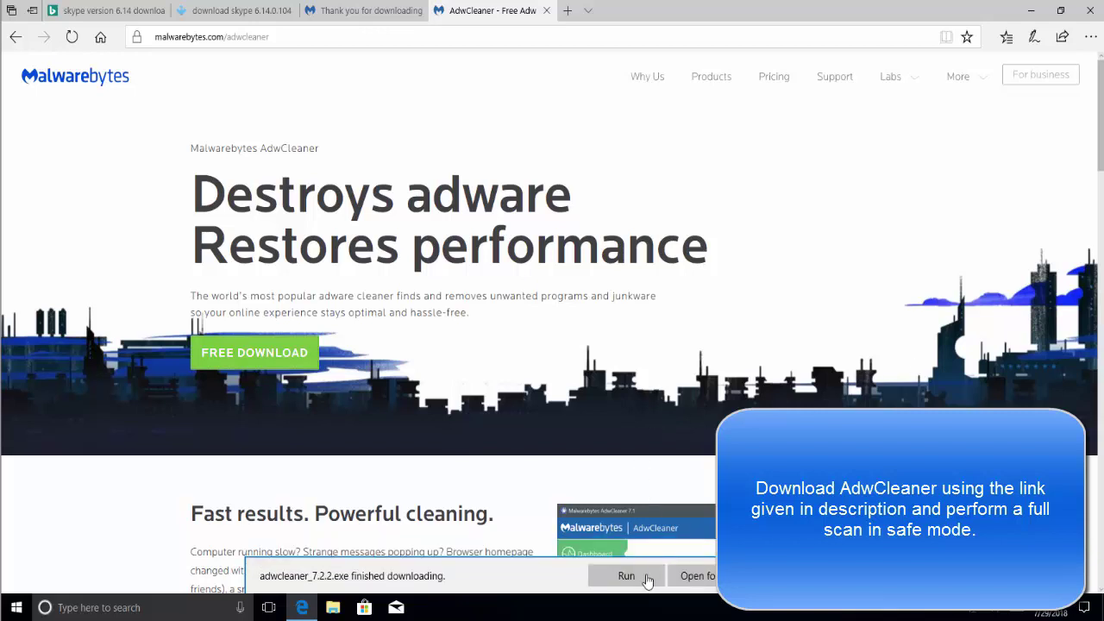
{"action": "left_click", "coordinate": [647, 576]}
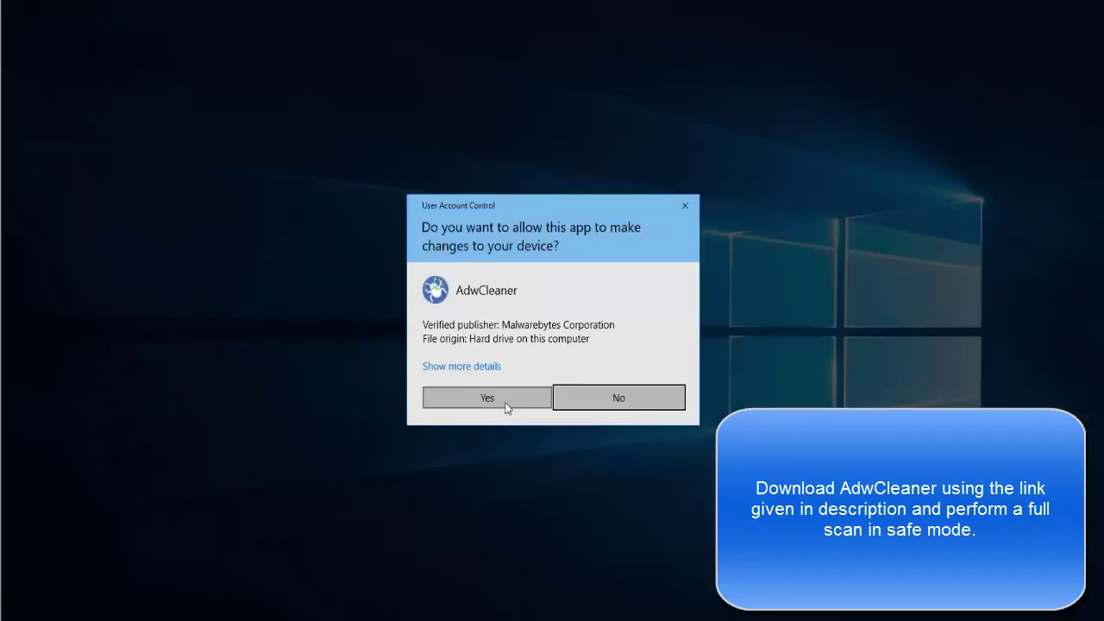
{"action": "left_click", "coordinate": [506, 402]}
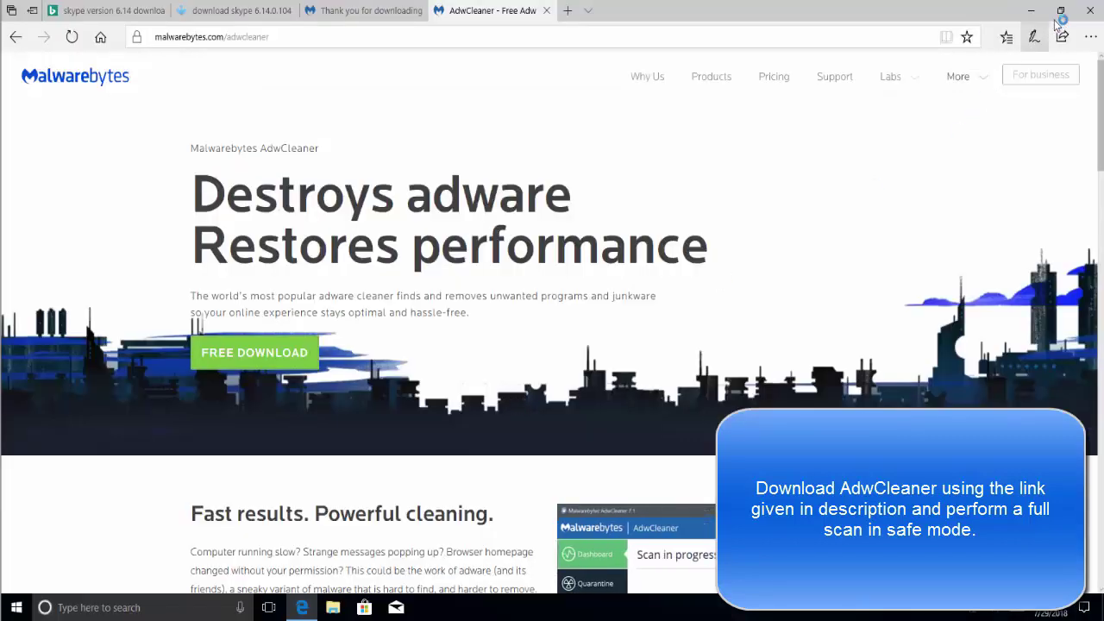
Minimize the browser to bring up AdwCleaner's dashboard and close AdwCleaner without scanning.
{"action": "left_click", "coordinate": [1030, 10]}
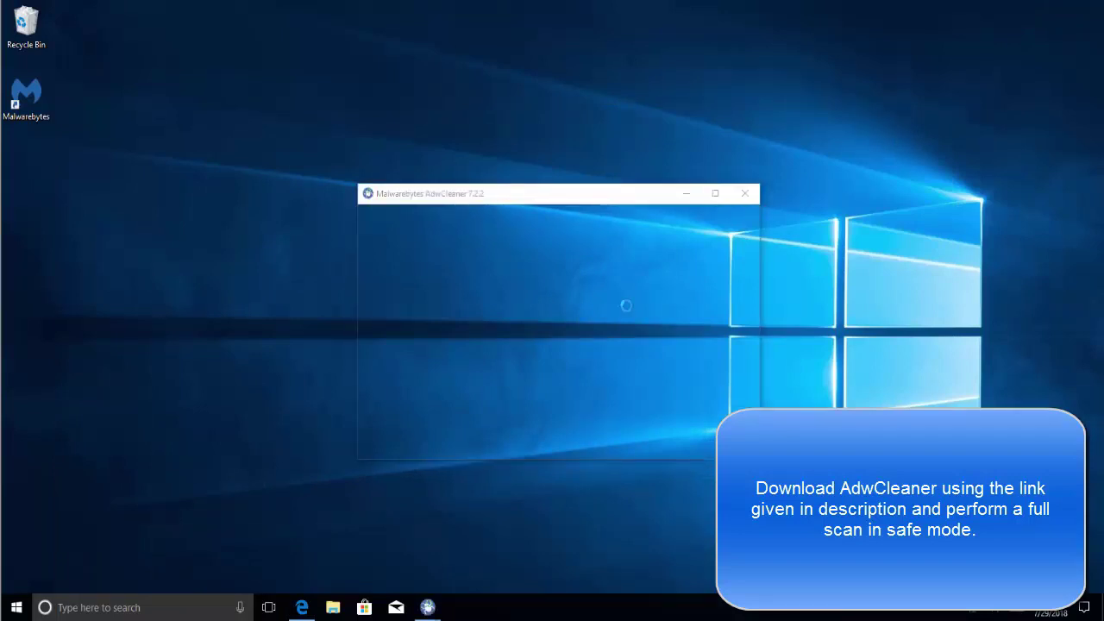
{"action": "left_click", "coordinate": [584, 426]}
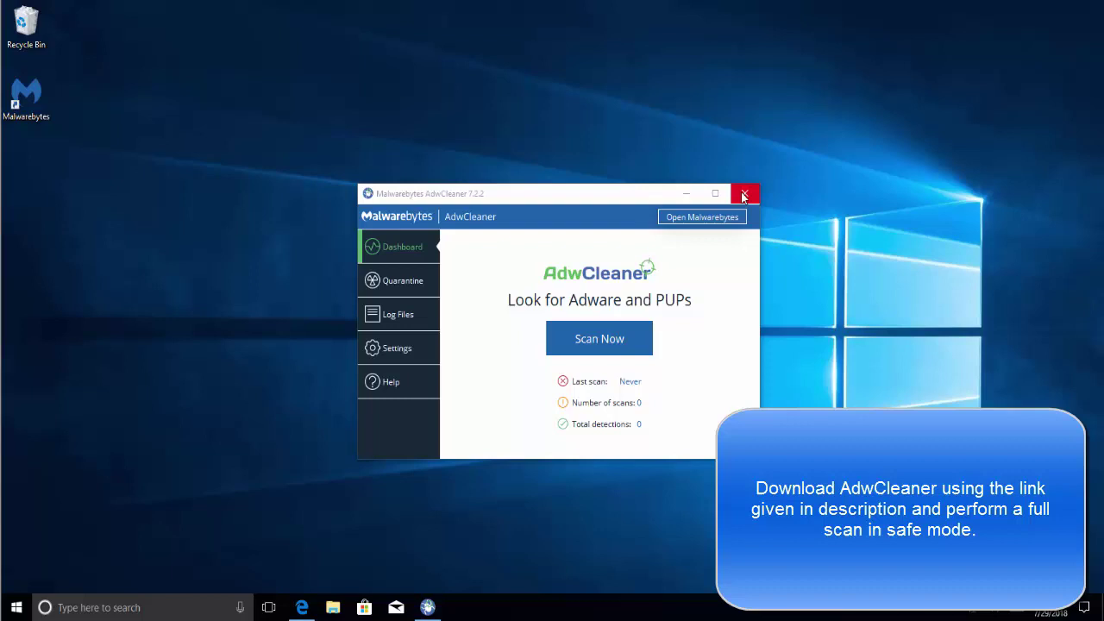
{"action": "left_click", "coordinate": [743, 195]}
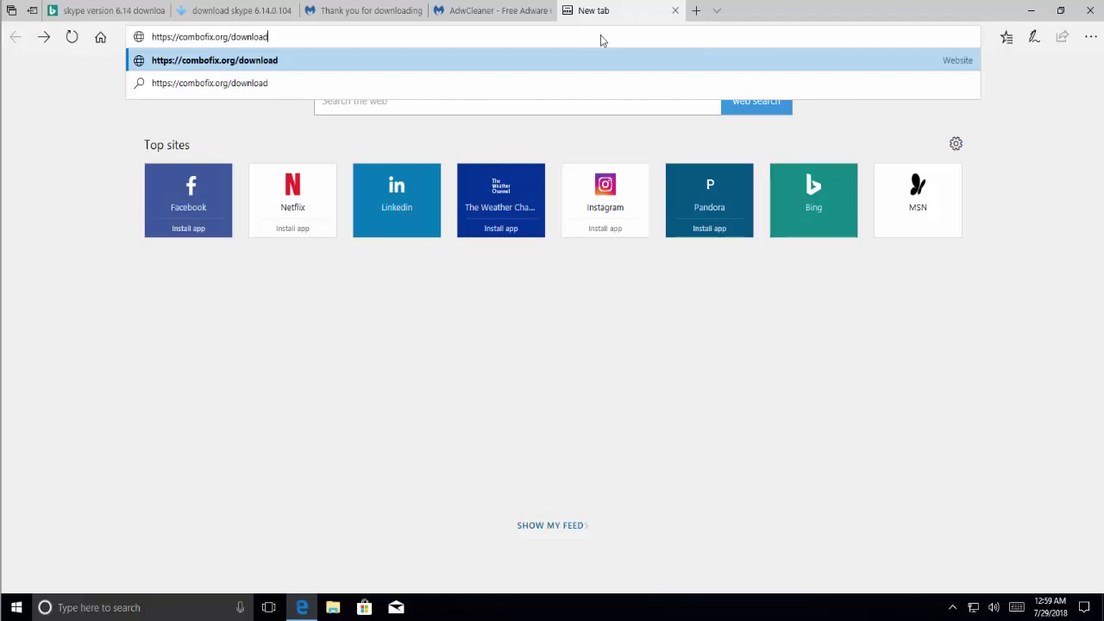
{"action": "key", "text": "Return"}
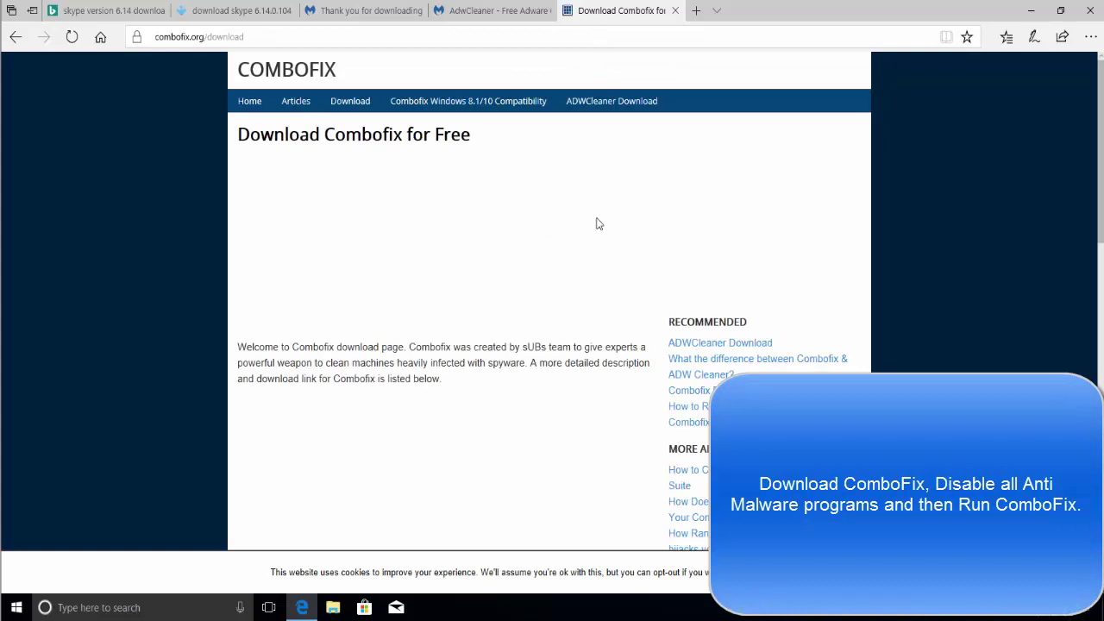
{"action": "scroll", "coordinate": [623, 173], "scroll_direction": "down", "scroll_amount": 3}
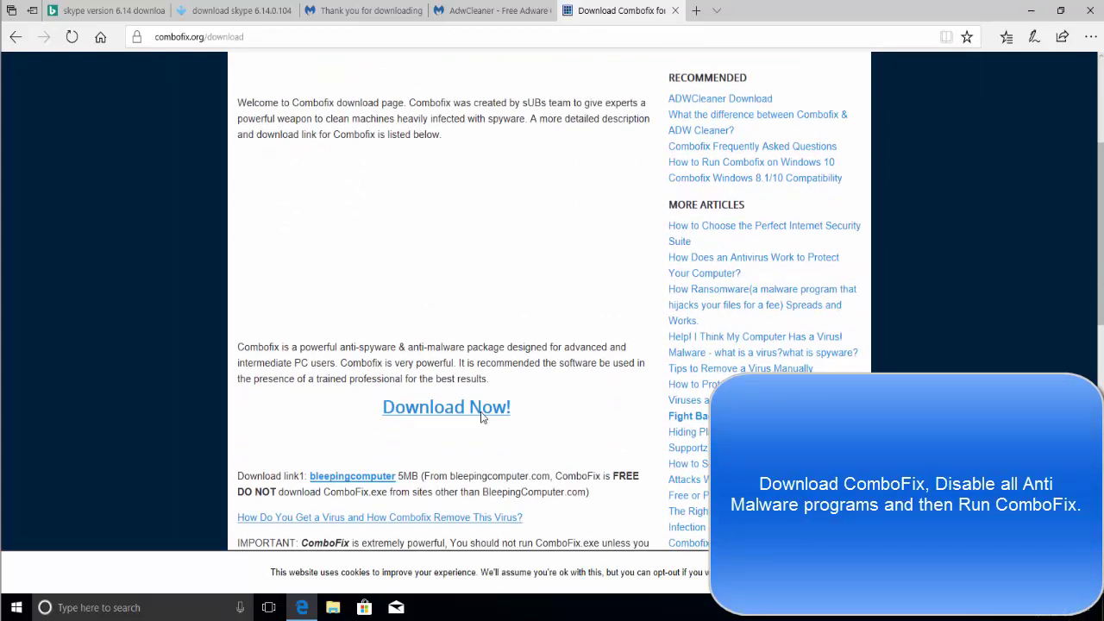
{"action": "left_click", "coordinate": [482, 417]}
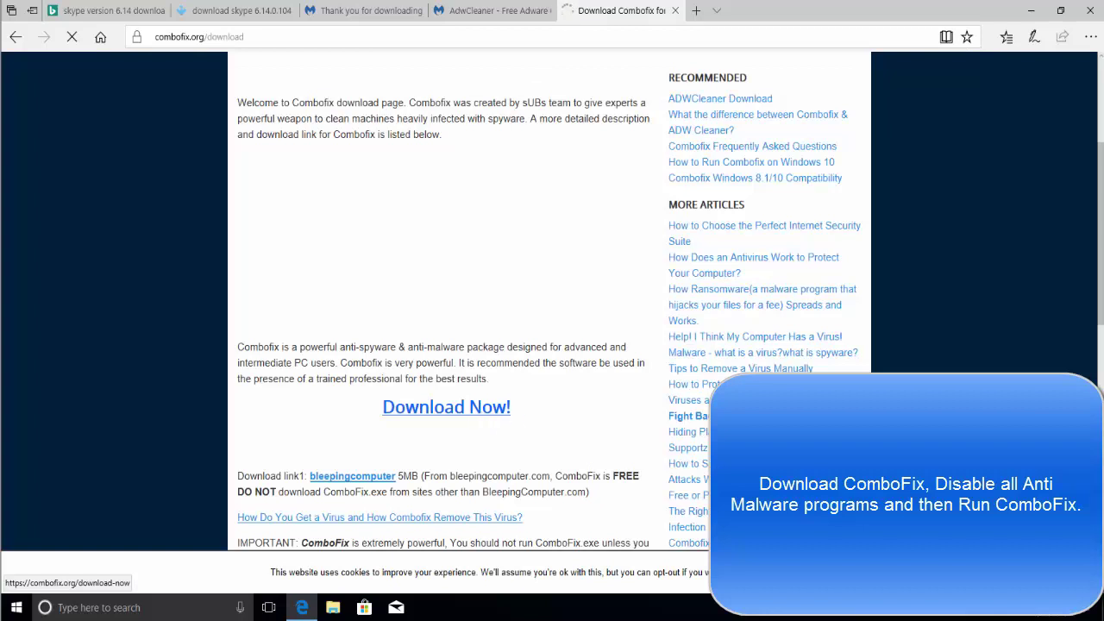
{"action": "left_click", "coordinate": [482, 417]}
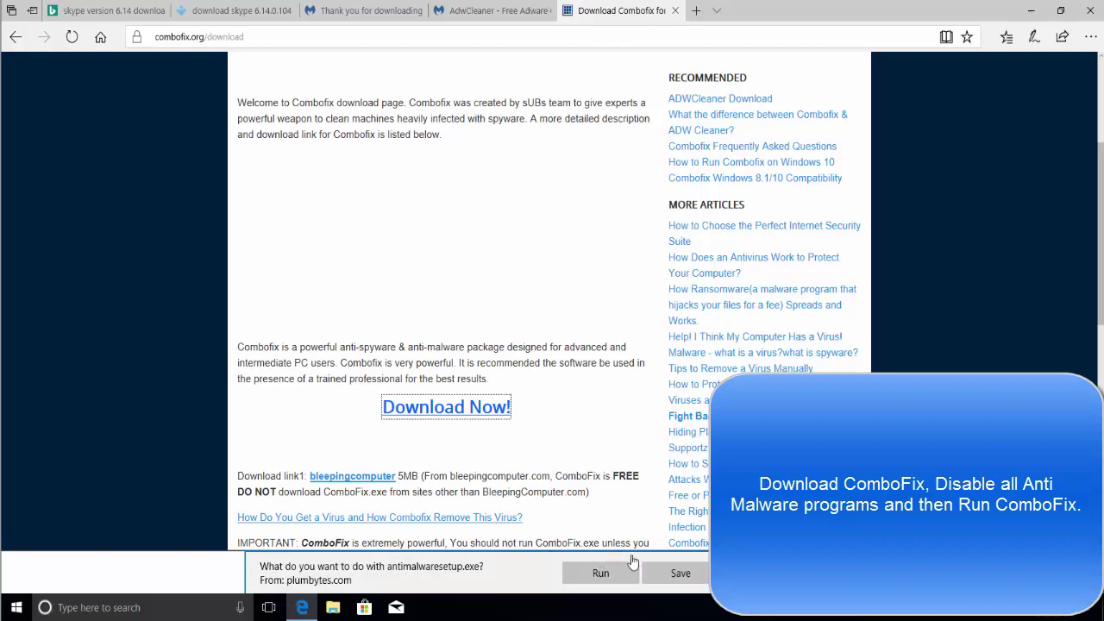
{"action": "left_click", "coordinate": [672, 574]}
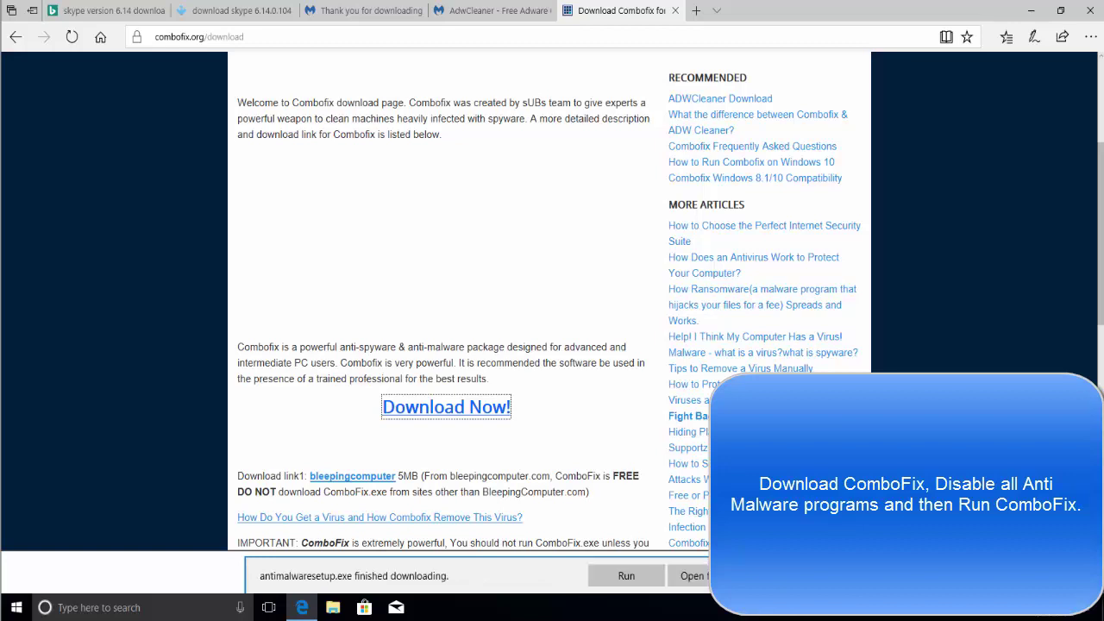
{"action": "left_click", "coordinate": [1030, 10]}
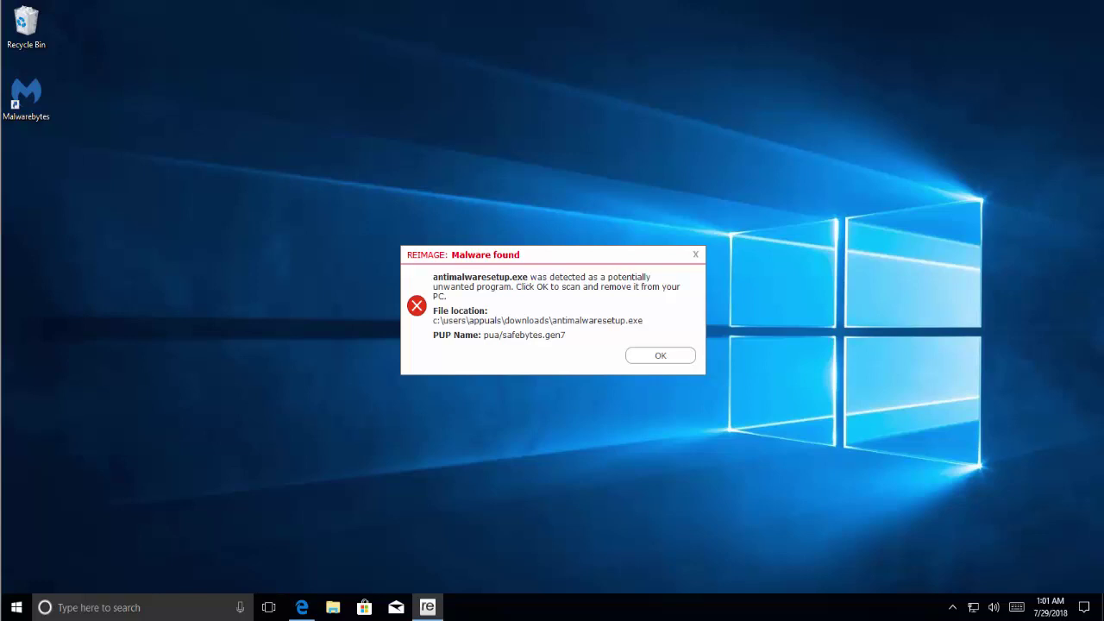
Search Windows for "restore" to find the restore point option, and dismiss the search results.
{"action": "left_click", "coordinate": [17, 608]}
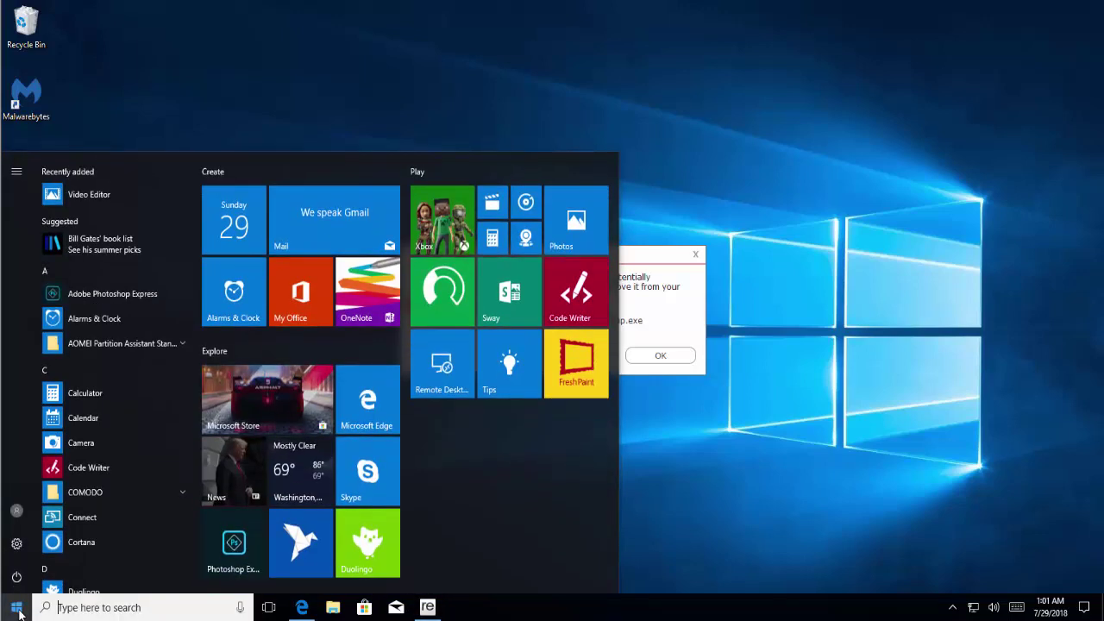
{"action": "type", "text": "restore"}
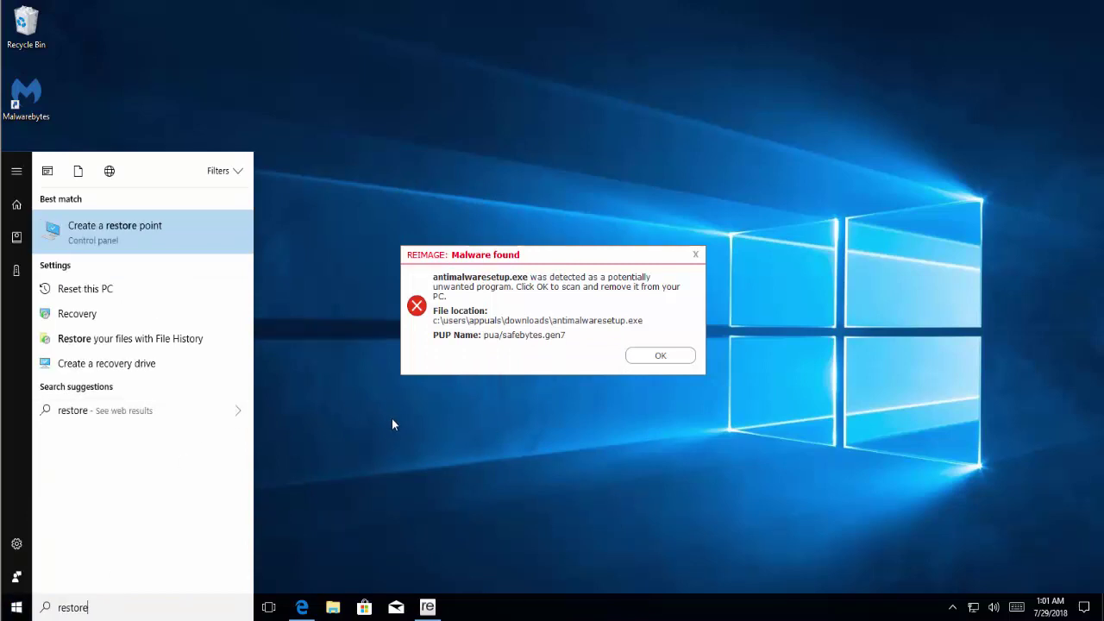
{"action": "left_click", "coordinate": [477, 224]}
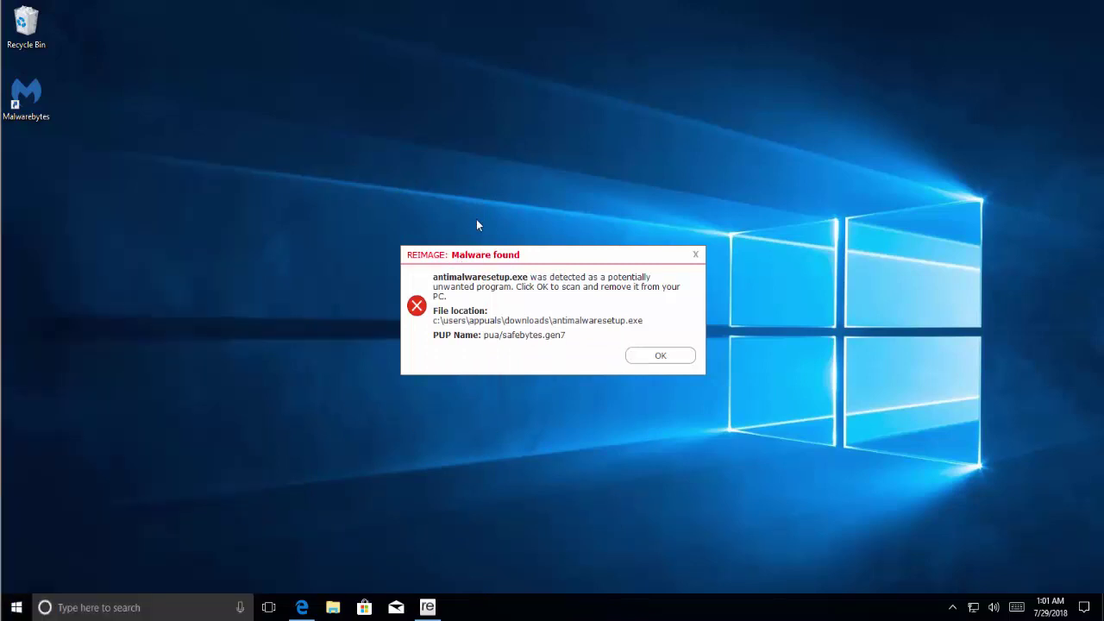